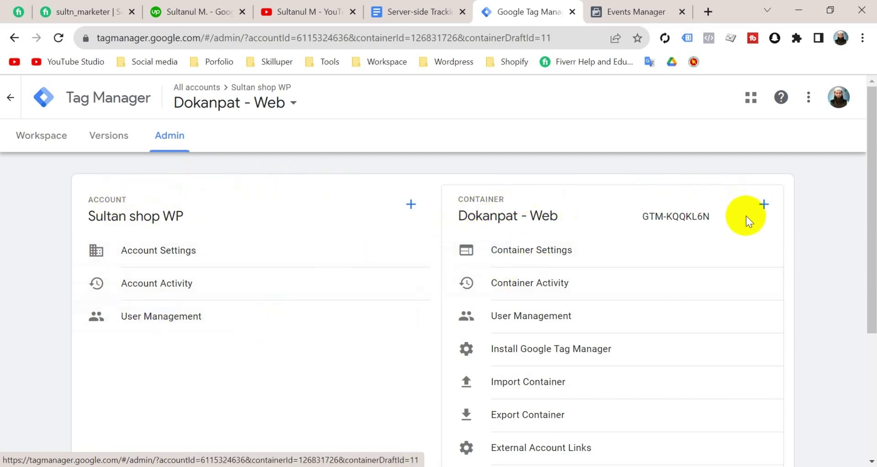
# Start adding a new container to the Sultan shop WP account from the Admin page.
pyautogui.click(762, 206)
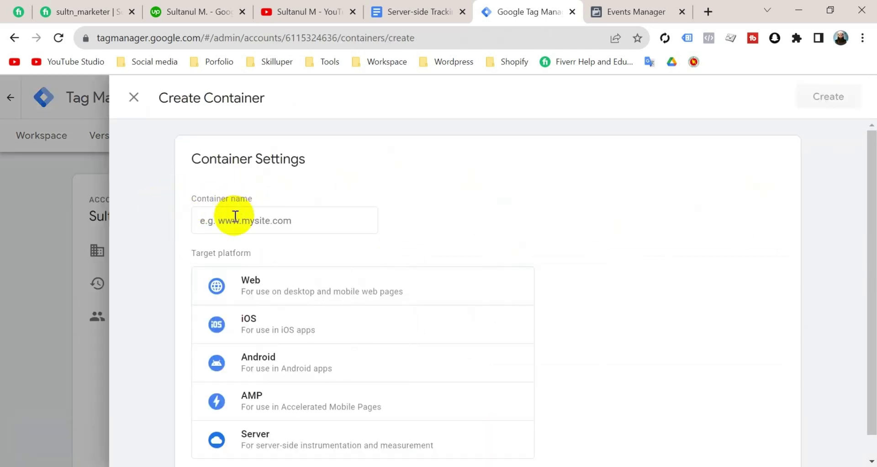
# Create a new Server container named 'Dokanpat - Server'.
pyautogui.click(235, 216)
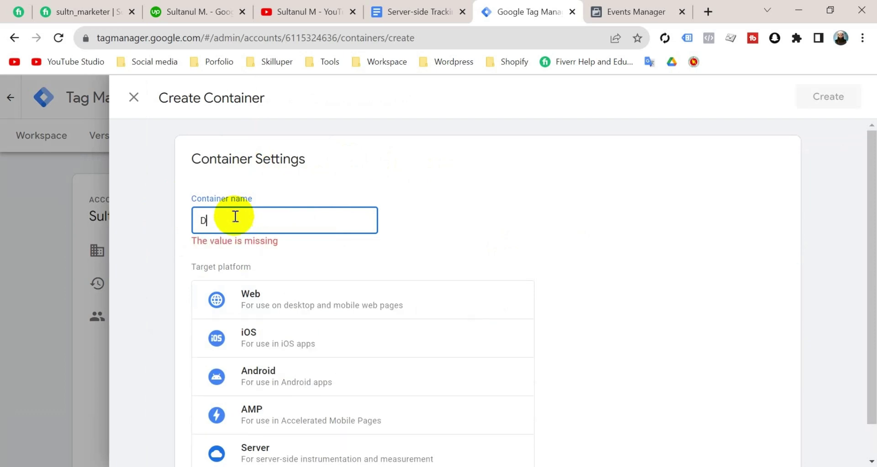
pyautogui.write('Dokanpat - Server')
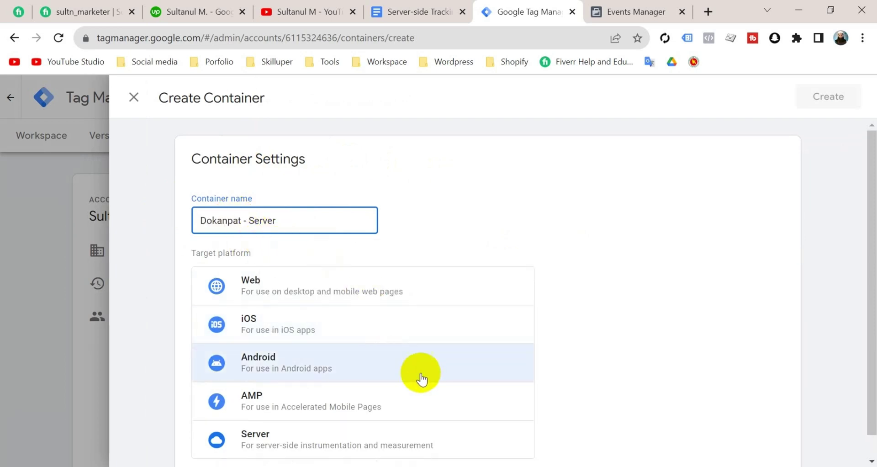
pyautogui.scroll(-1, 320, 438)
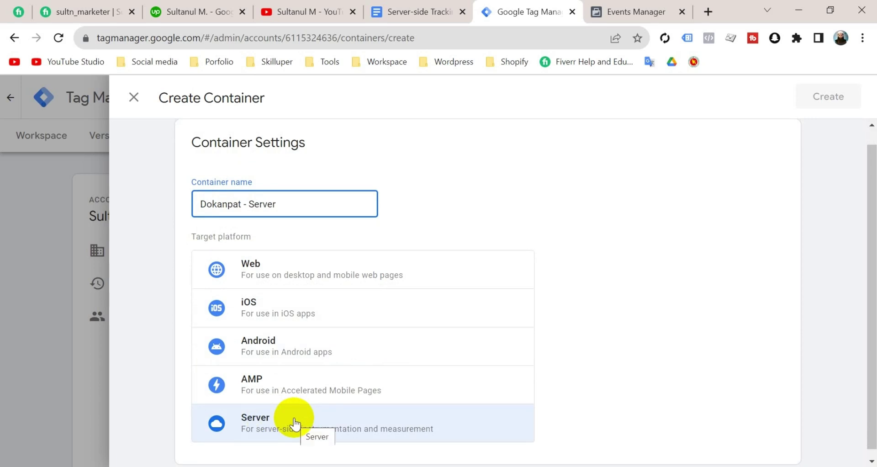
pyautogui.click(294, 423)
pyautogui.scroll(-1, 871, 151)
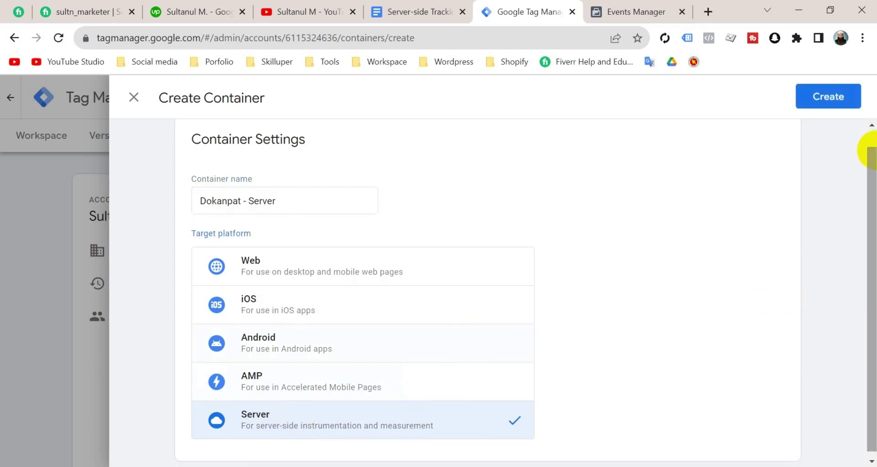
pyautogui.click(832, 112)
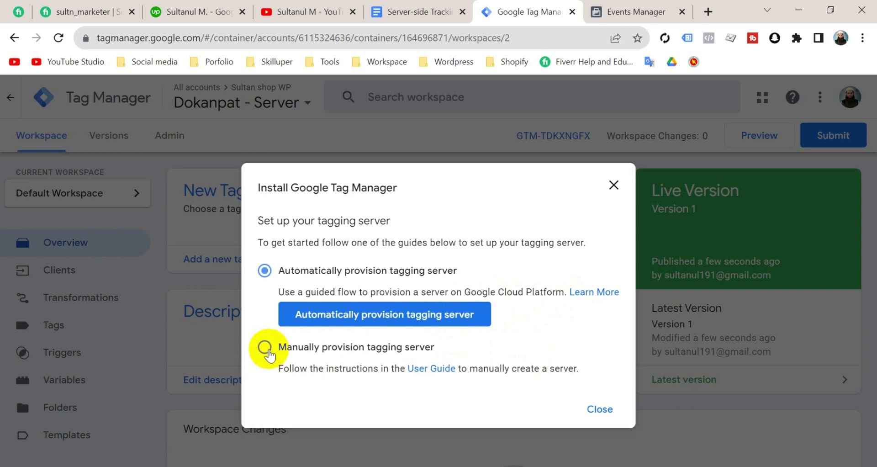
# Choose manual provisioning of the tagging server and copy the container config string.
pyautogui.click(265, 348)
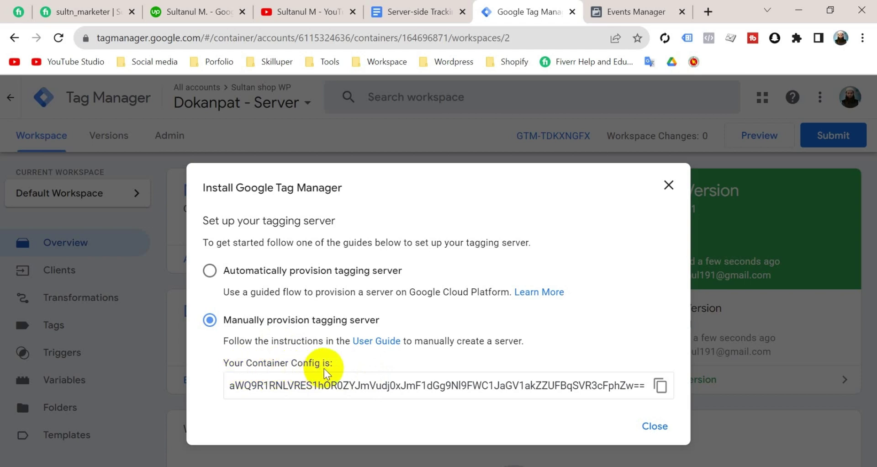
pyautogui.click(471, 388)
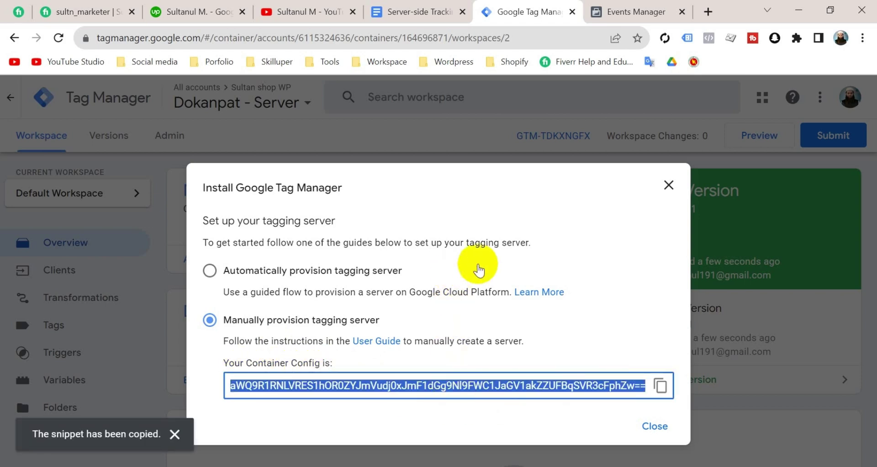
pyautogui.click(707, 12)
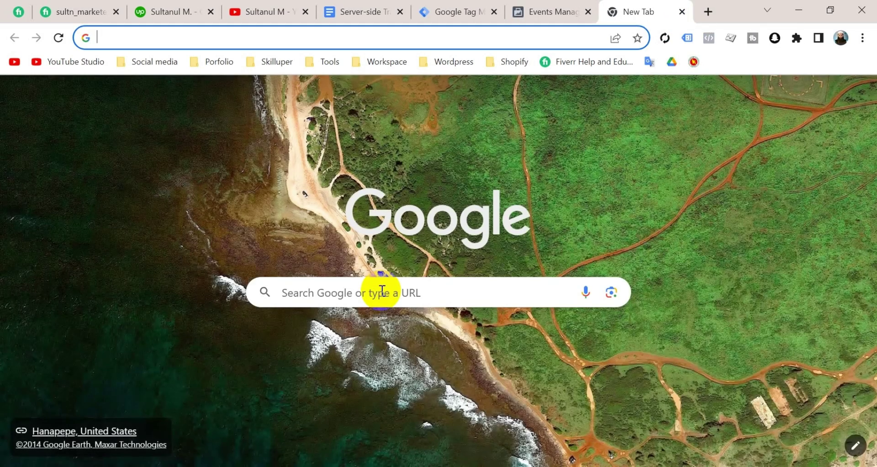
# Search for stape.io and go through Login & Sign Up to the Stape dashboard.
pyautogui.click(382, 291)
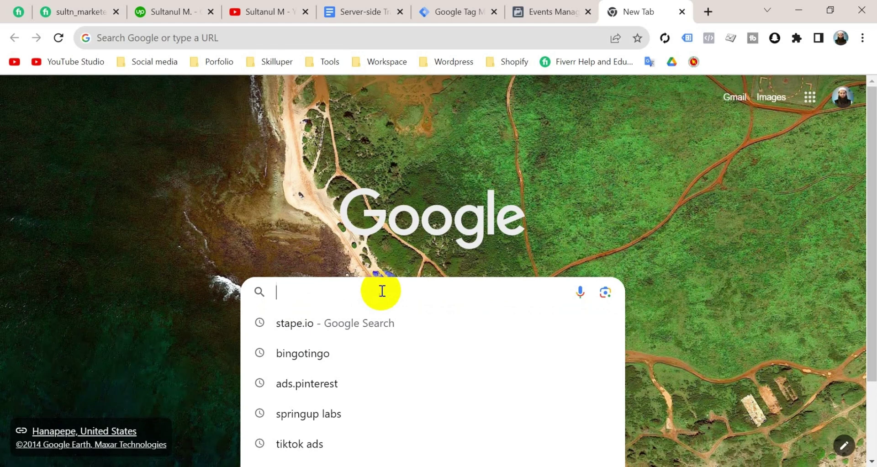
pyautogui.click(322, 332)
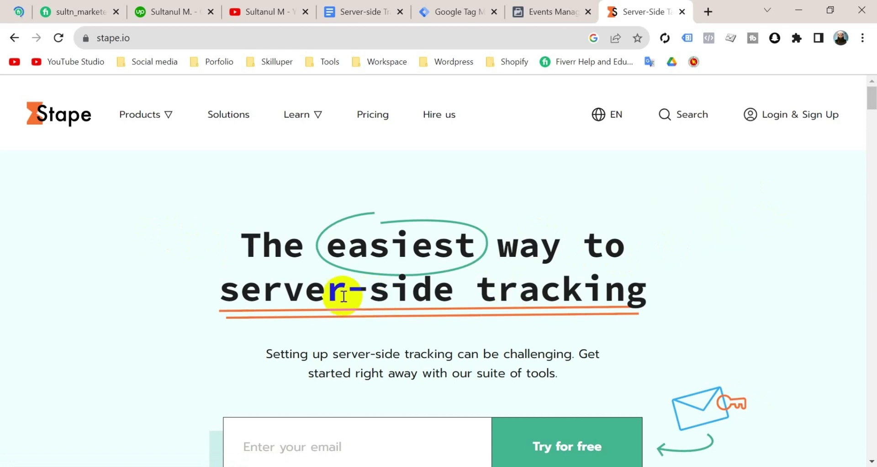
pyautogui.moveTo(496, 256); pyautogui.dragTo(515, 265)
pyautogui.click(515, 266)
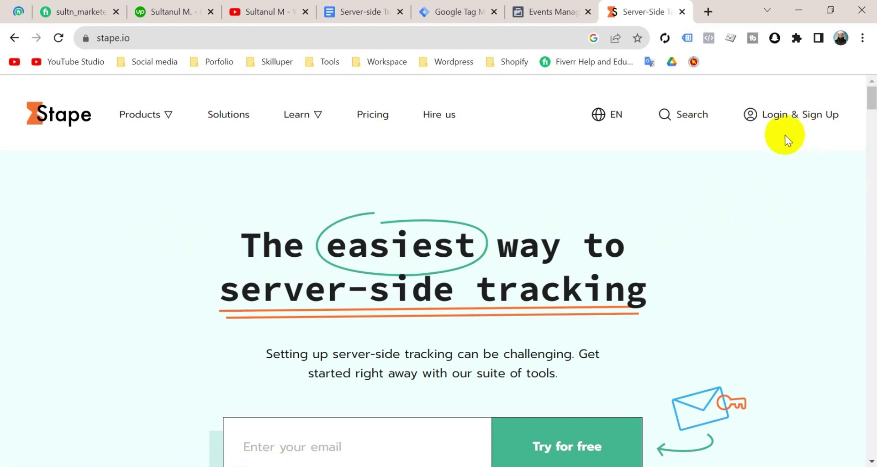
pyautogui.click(795, 122)
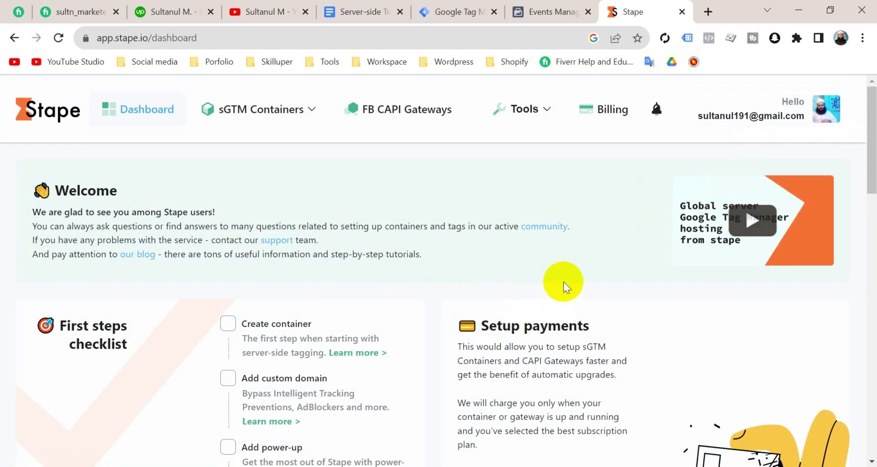
pyautogui.scroll(-3, 618, 358)
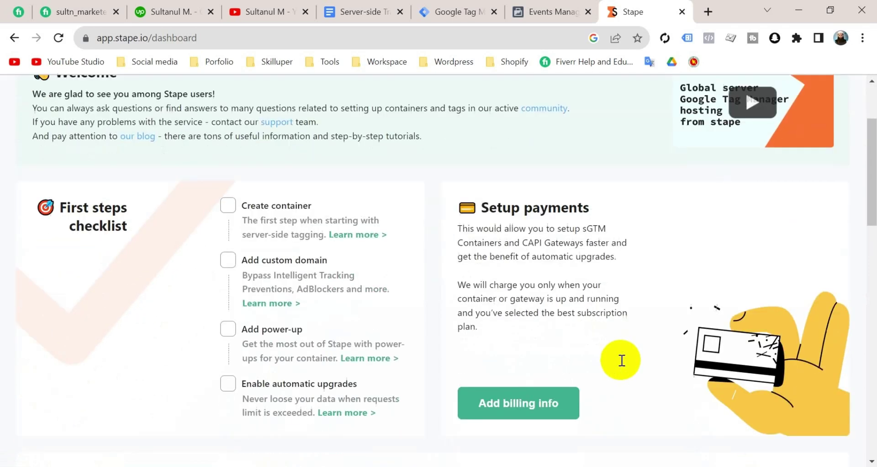
pyautogui.scroll(3, 640, 319)
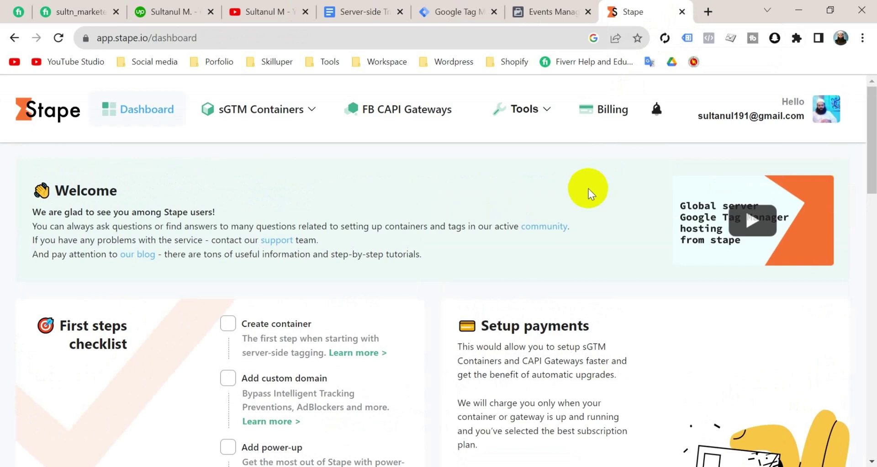
pyautogui.click(643, 10)
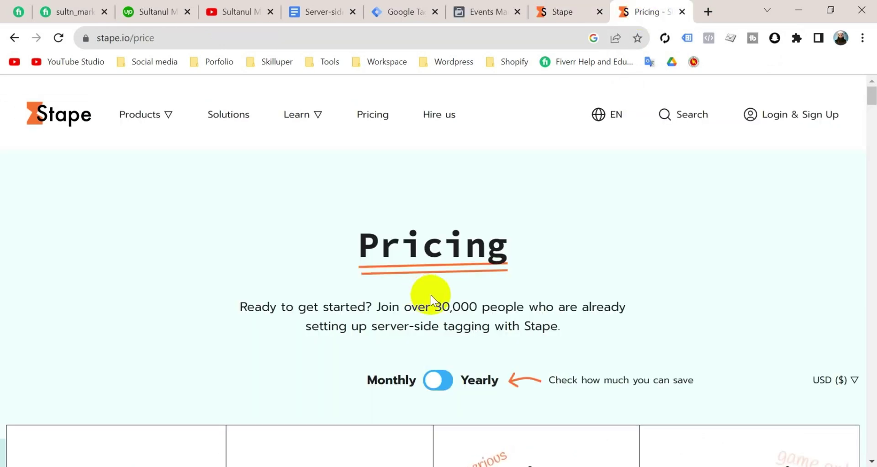
pyautogui.scroll(-1, 477, 300)
pyautogui.scroll(1, 450, 235)
pyautogui.scroll(-5, 568, 258)
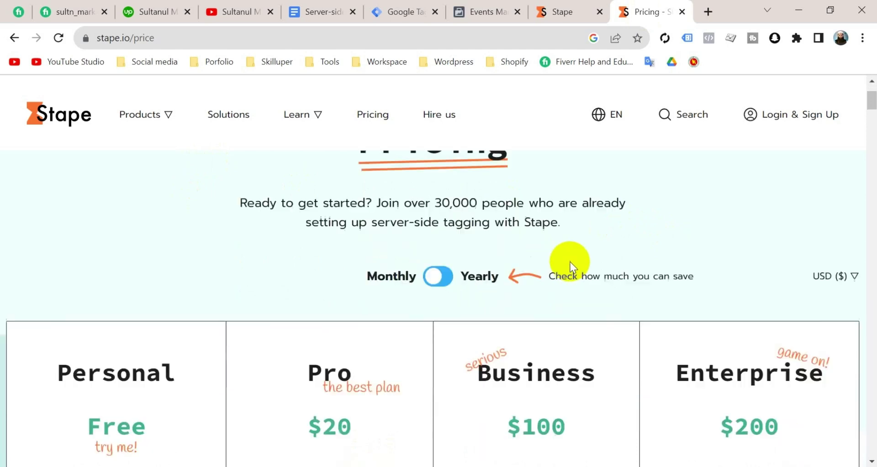
pyautogui.scroll(-1, 585, 250)
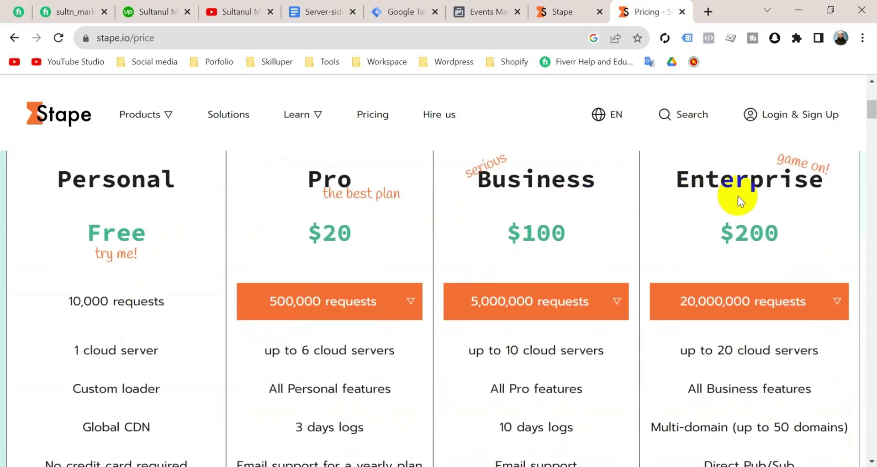
pyautogui.scroll(-3, 117, 299)
pyautogui.scroll(2, 117, 274)
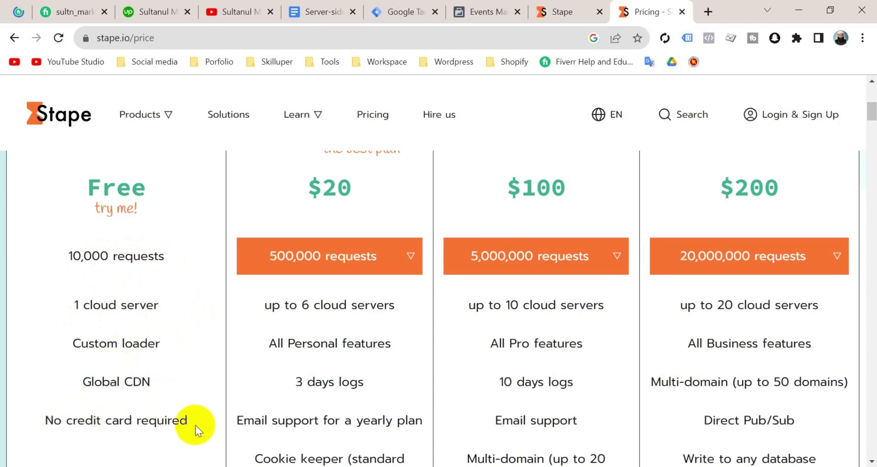
pyautogui.scroll(-1, 165, 401)
pyautogui.scroll(1, 142, 342)
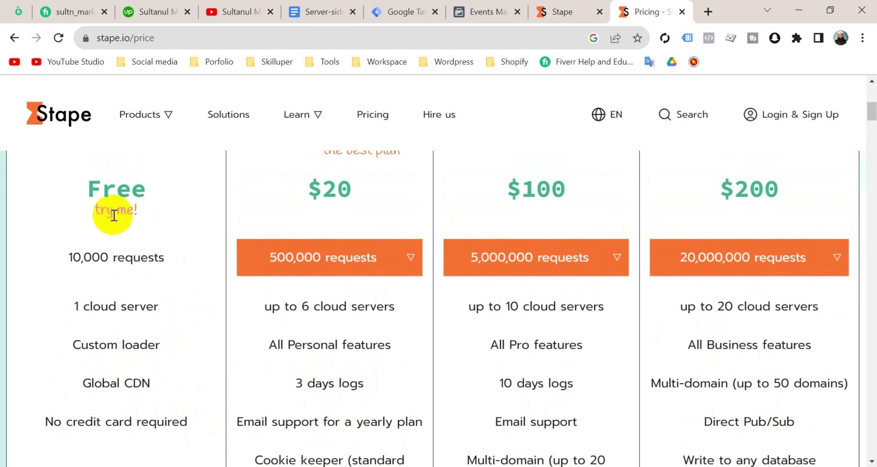
pyautogui.scroll(1, 285, 246)
pyautogui.scroll(-1, 357, 226)
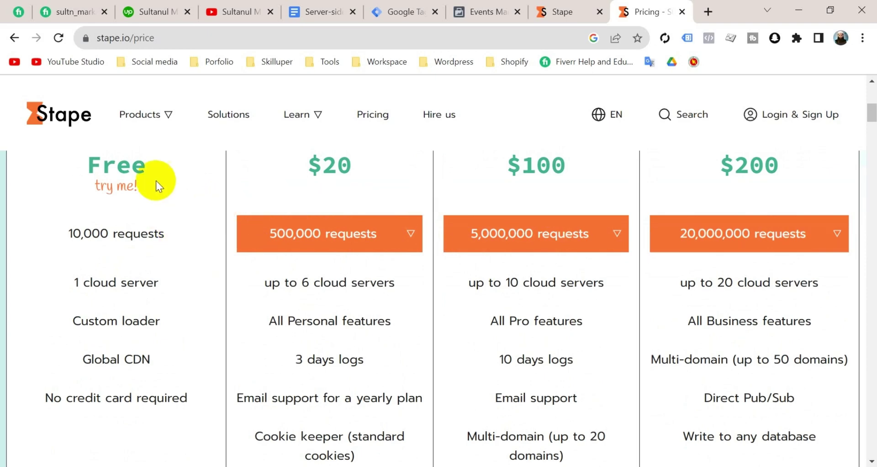
pyautogui.click(682, 12)
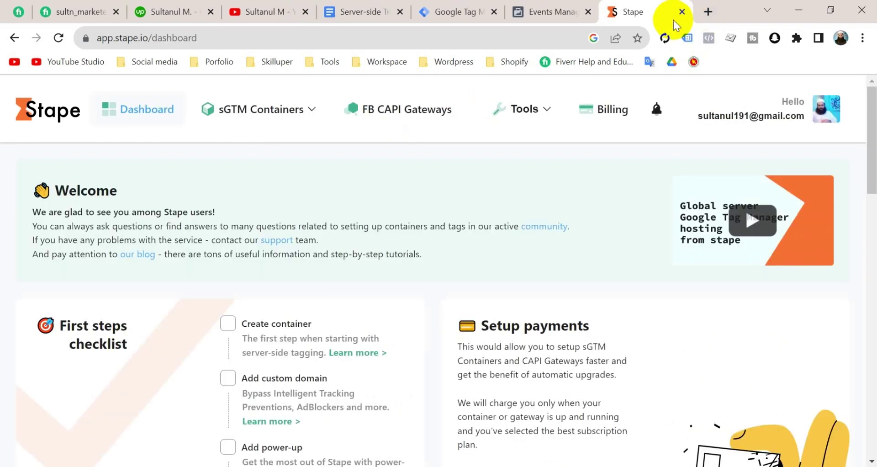
pyautogui.scroll(-3, 634, 308)
pyautogui.scroll(-2, 634, 307)
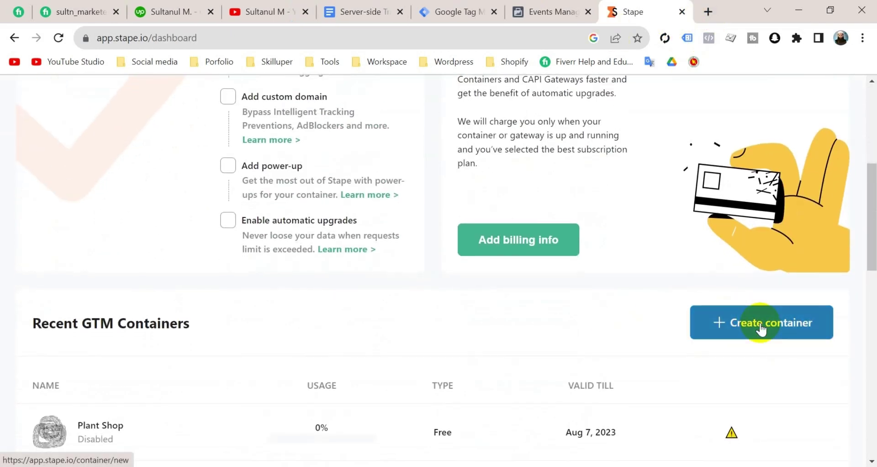
# Start a new Stape container named 'Dokanpat' and paste in the Tag Manager container config.
pyautogui.click(760, 324)
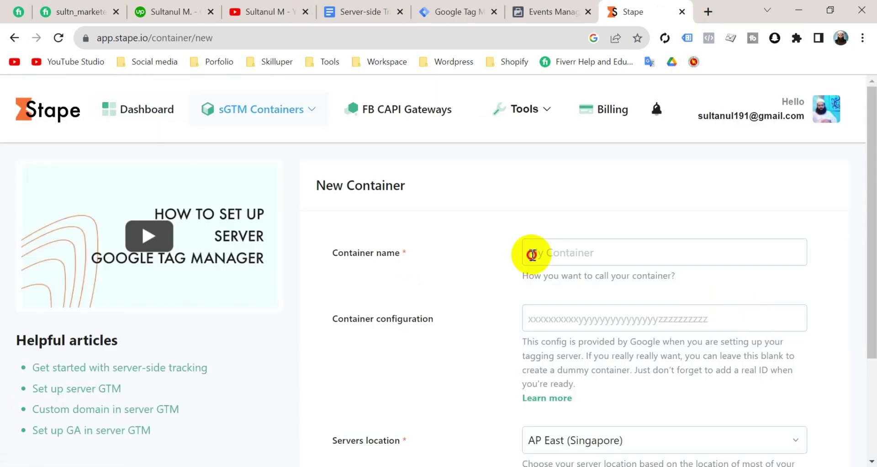
pyautogui.click(532, 254)
pyautogui.write('Dokanpat')
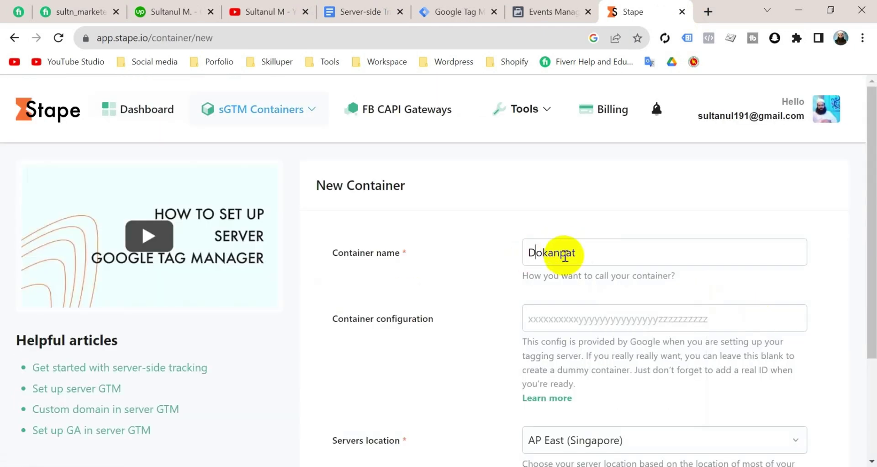
pyautogui.scroll(-1, 474, 314)
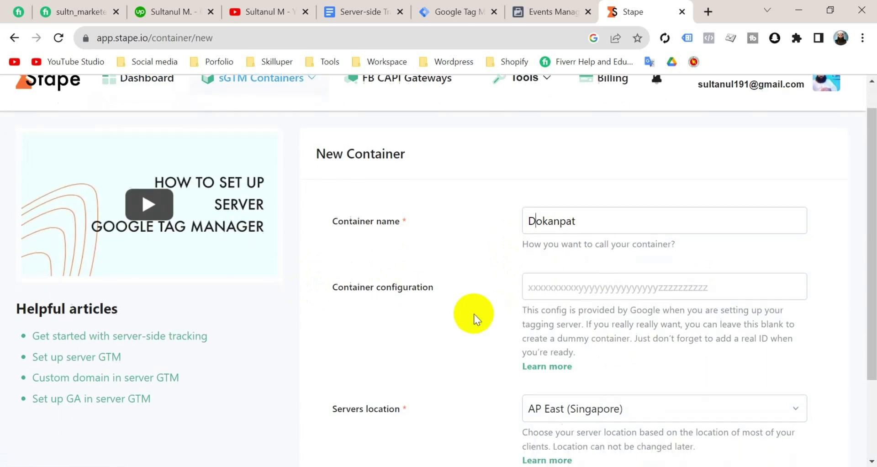
pyautogui.click(558, 287)
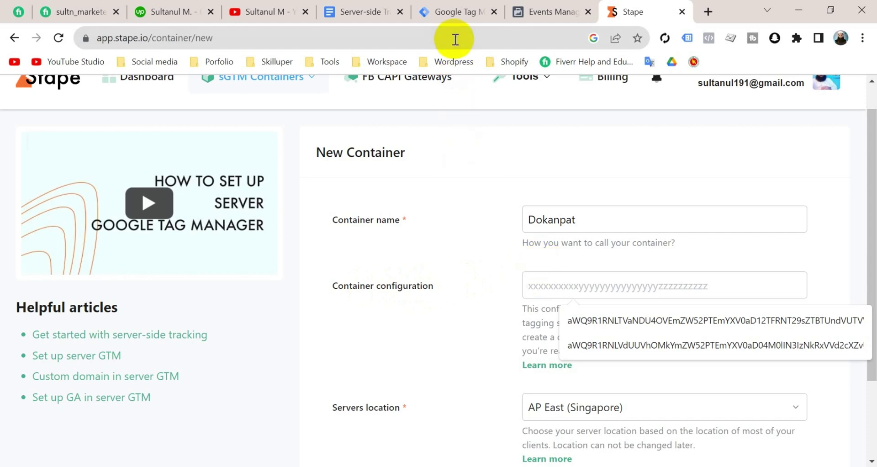
pyautogui.click(454, 14)
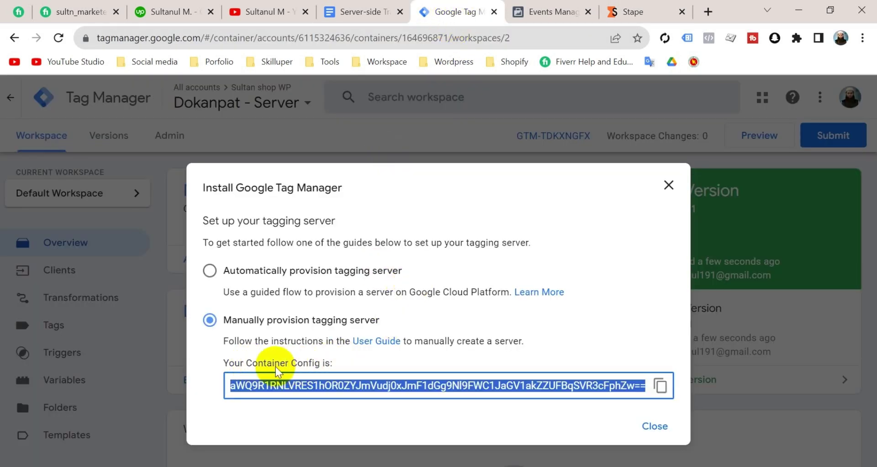
pyautogui.click(659, 389)
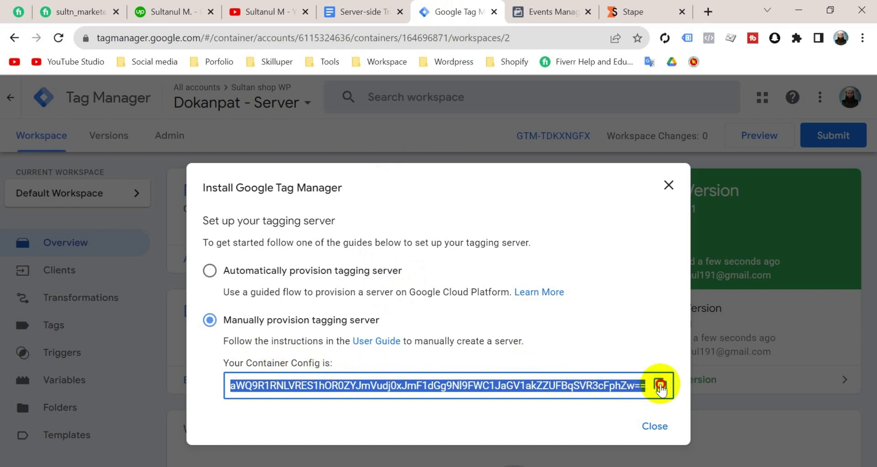
pyautogui.click(613, 14)
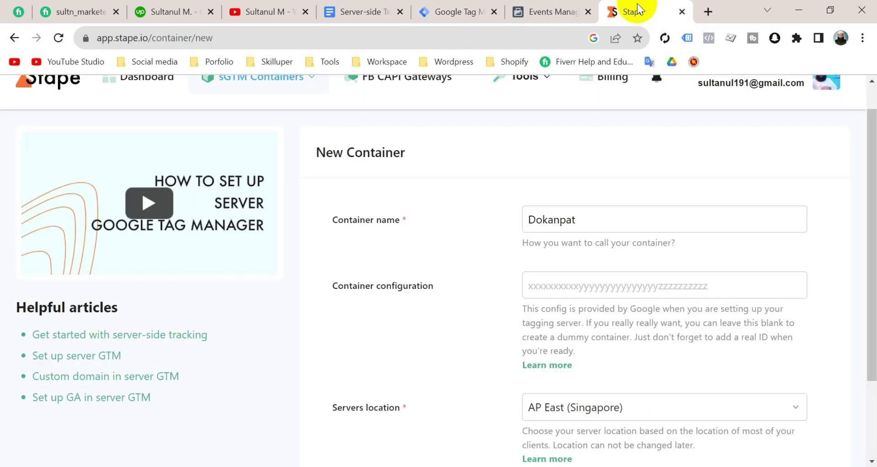
pyautogui.hotkey('ctrl', 'v')
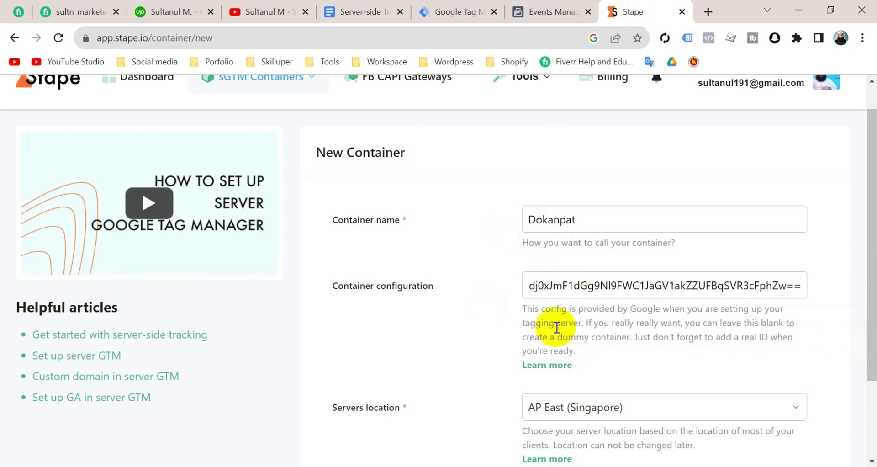
# Keep AP East (Singapore) as the server location and create the container.
pyautogui.scroll(-1, 530, 364)
pyautogui.scroll(-1, 530, 364)
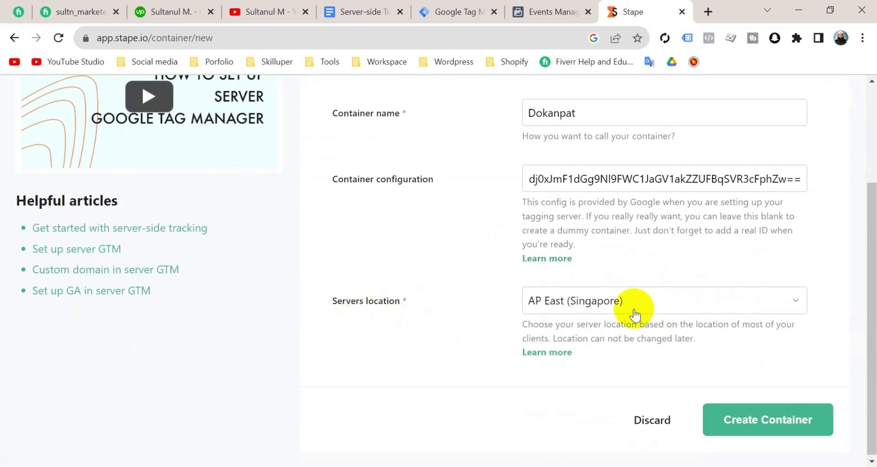
pyautogui.click(725, 301)
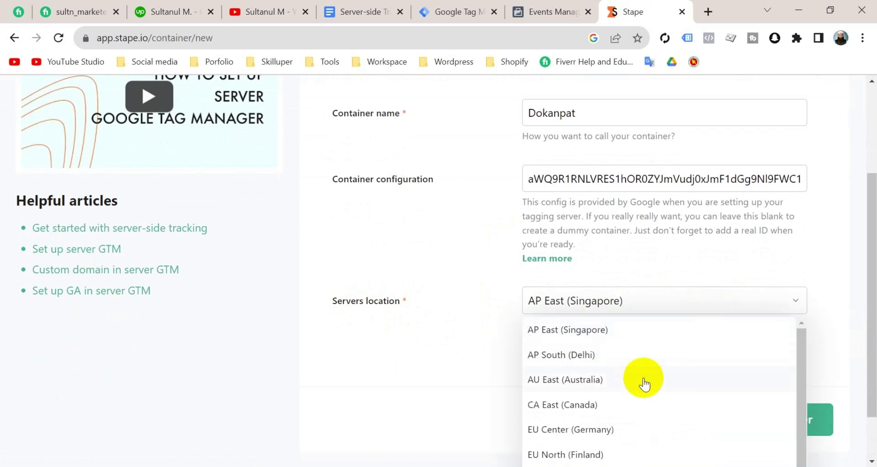
pyautogui.scroll(-2, 640, 374)
pyautogui.scroll(2, 600, 370)
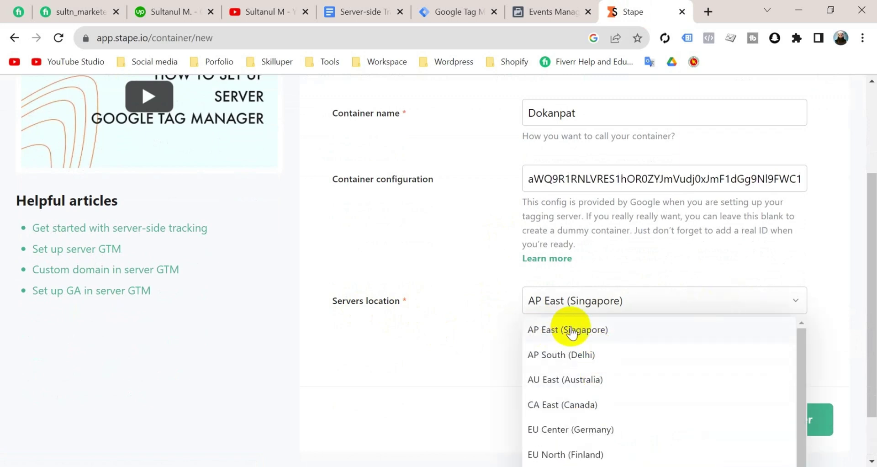
pyautogui.click(620, 332)
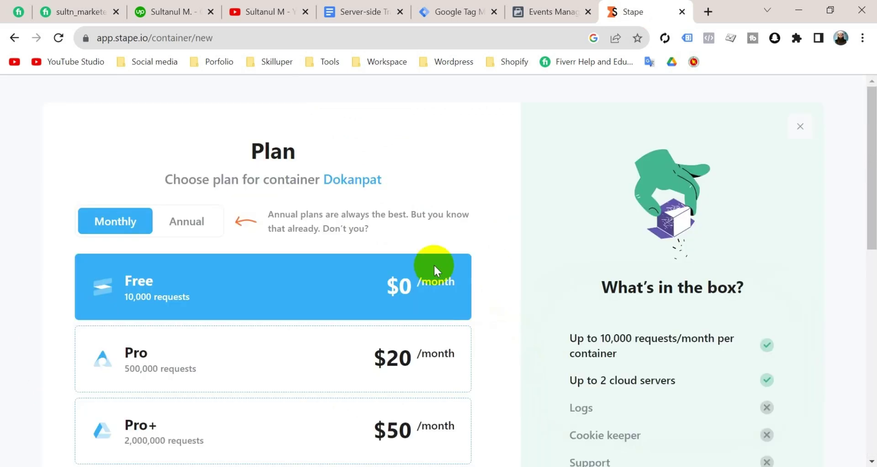
# Continue with the Free plan for Dokanpat and go back to the sGTM container page.
pyautogui.scroll(-10, 289, 410)
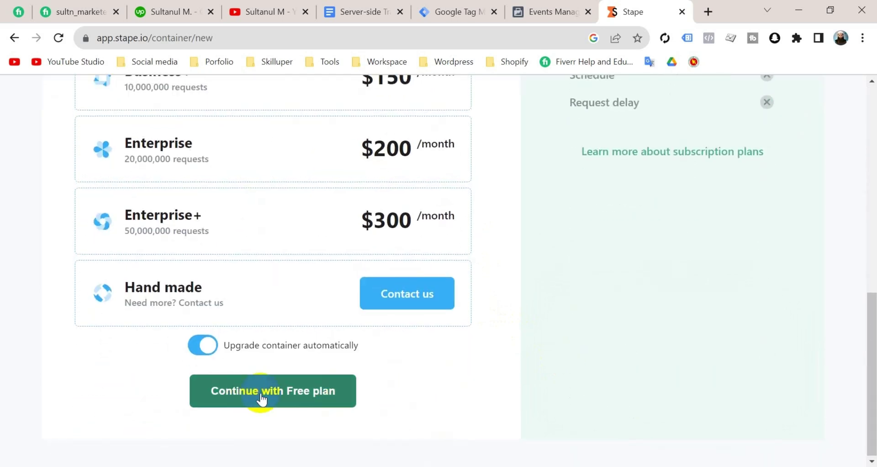
pyautogui.click(261, 397)
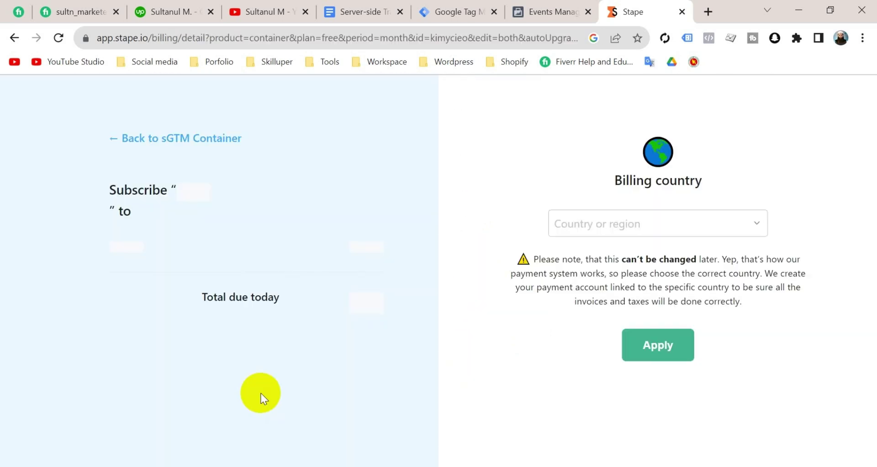
pyautogui.click(189, 145)
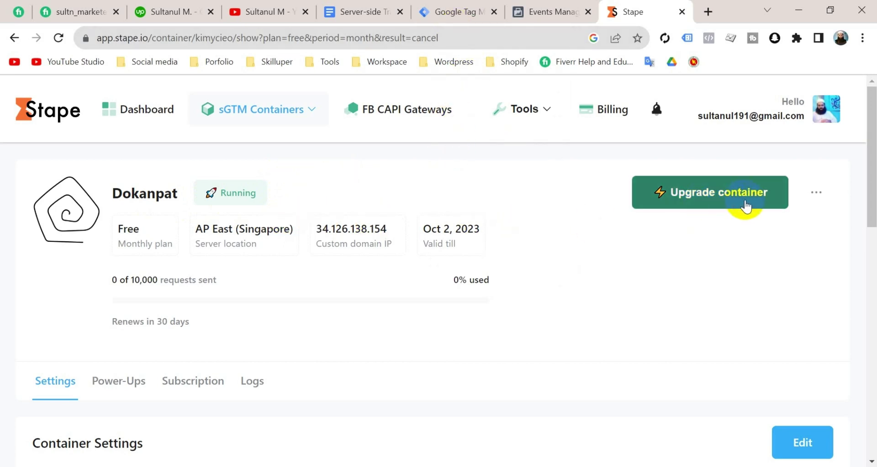
pyautogui.scroll(-10, 555, 249)
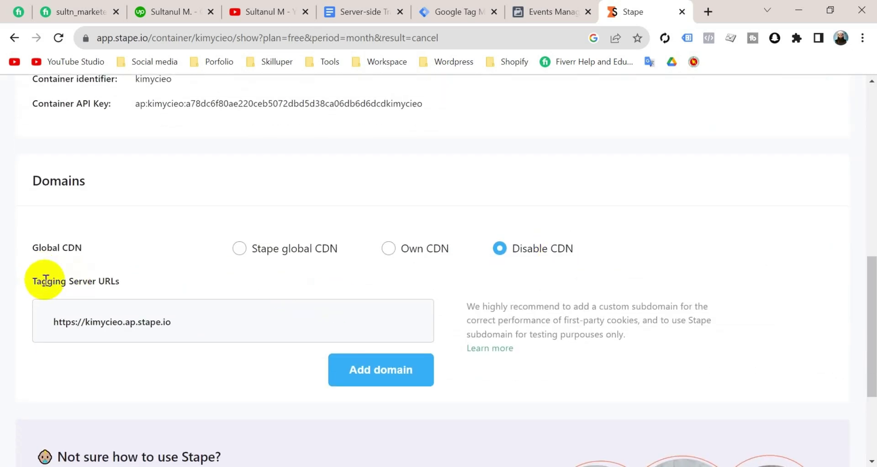
pyautogui.moveTo(112, 319)
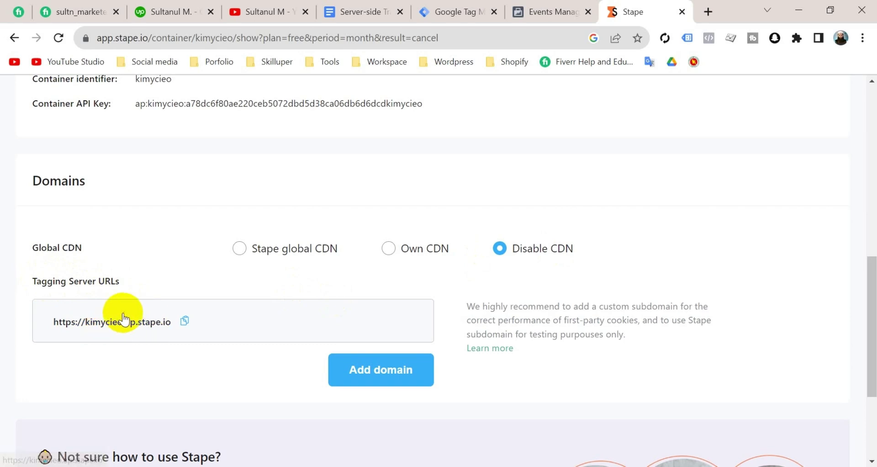
pyautogui.click(460, 20)
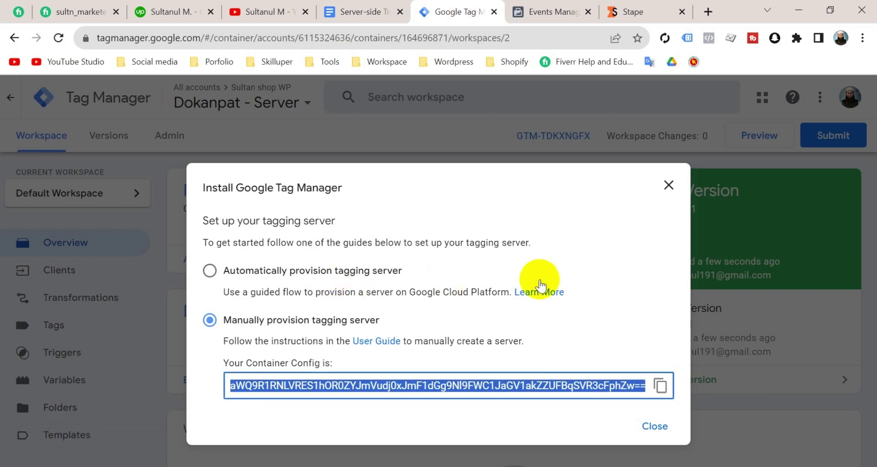
pyautogui.click(658, 432)
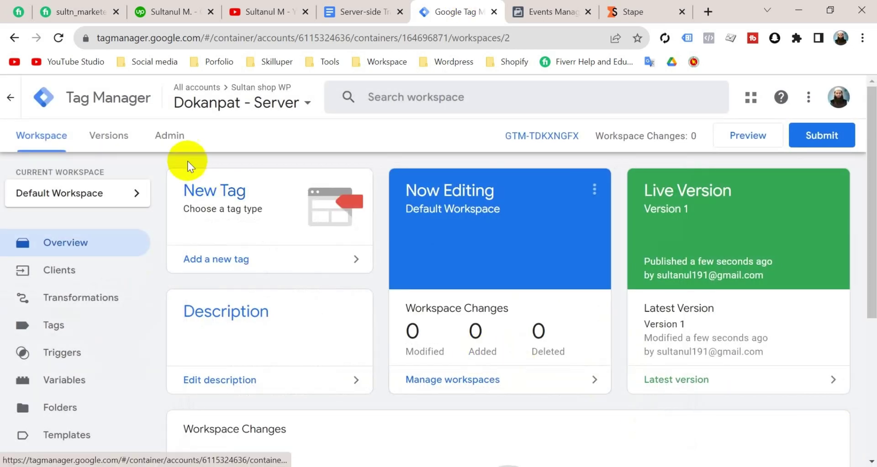
pyautogui.click(171, 137)
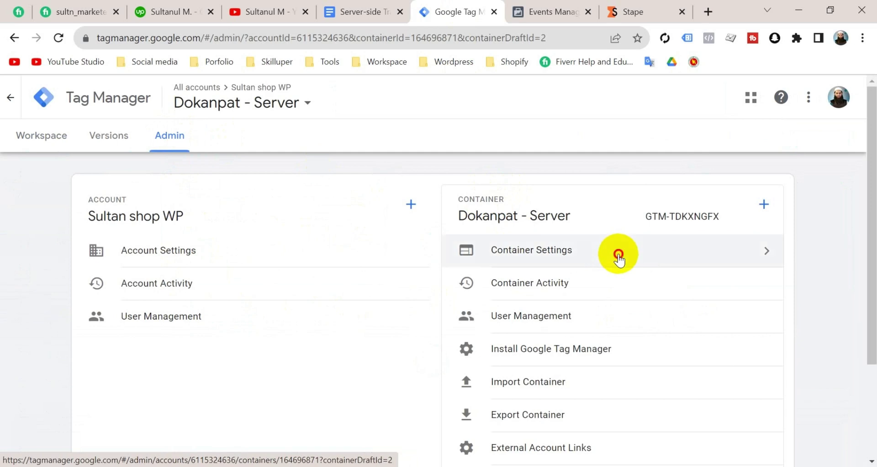
pyautogui.click(619, 254)
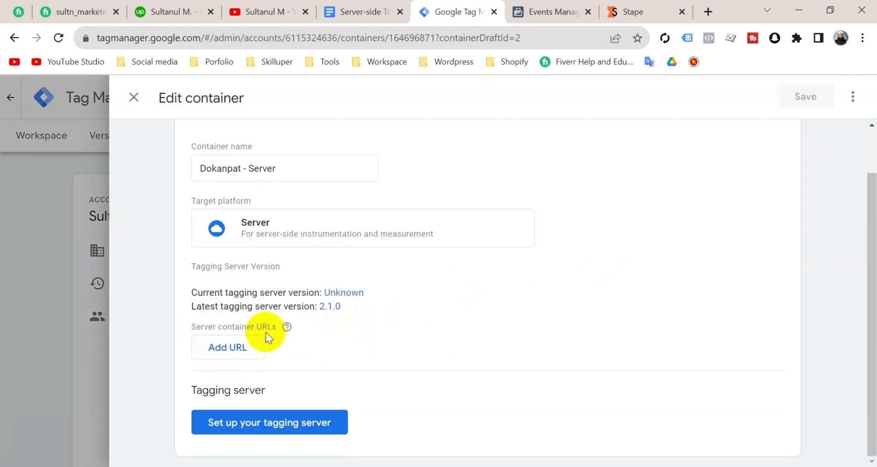
pyautogui.click(236, 349)
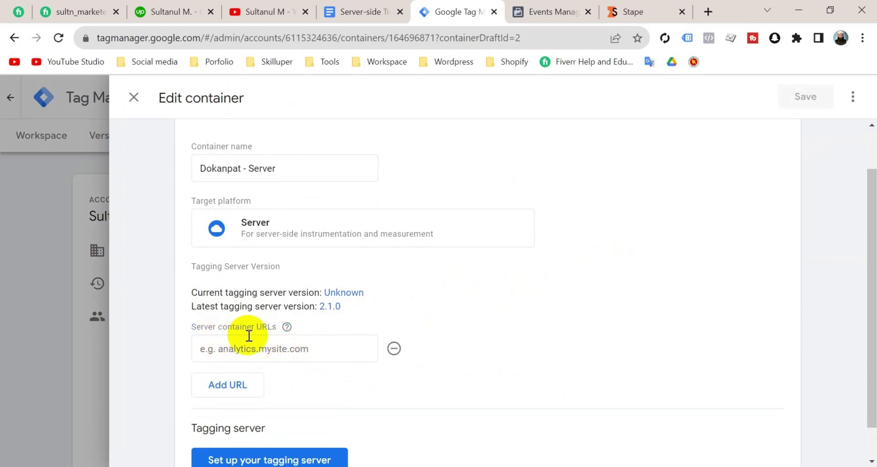
pyautogui.click(637, 11)
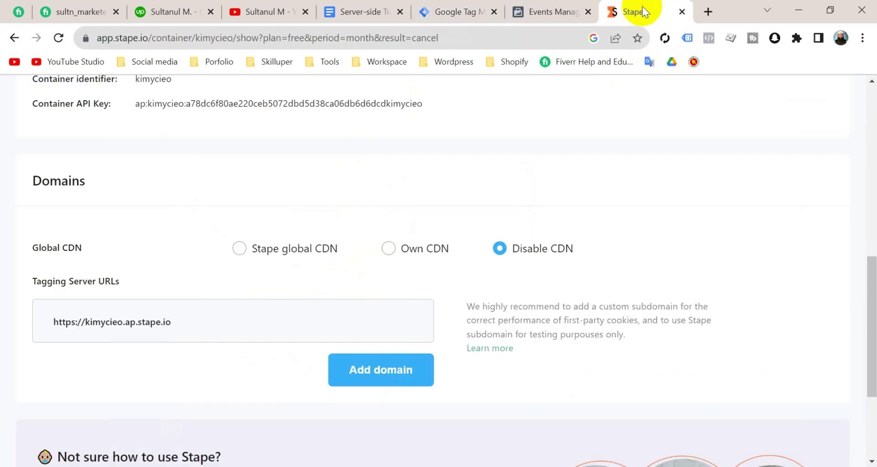
pyautogui.moveTo(92, 325)
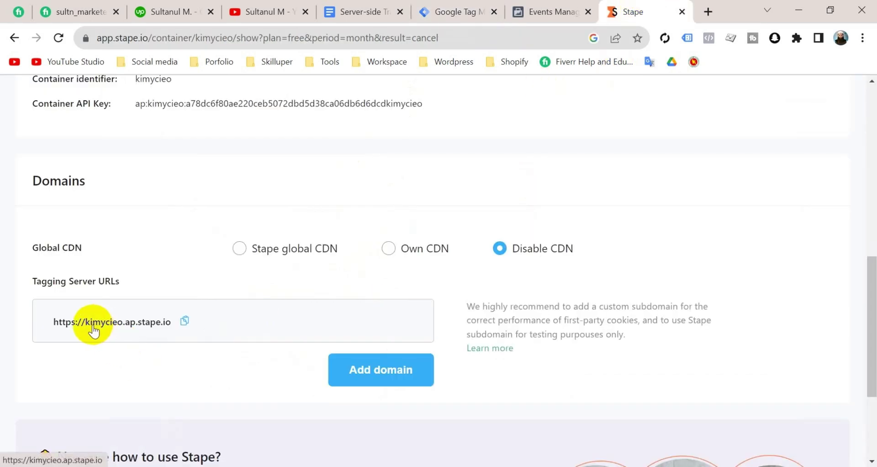
pyautogui.click(185, 325)
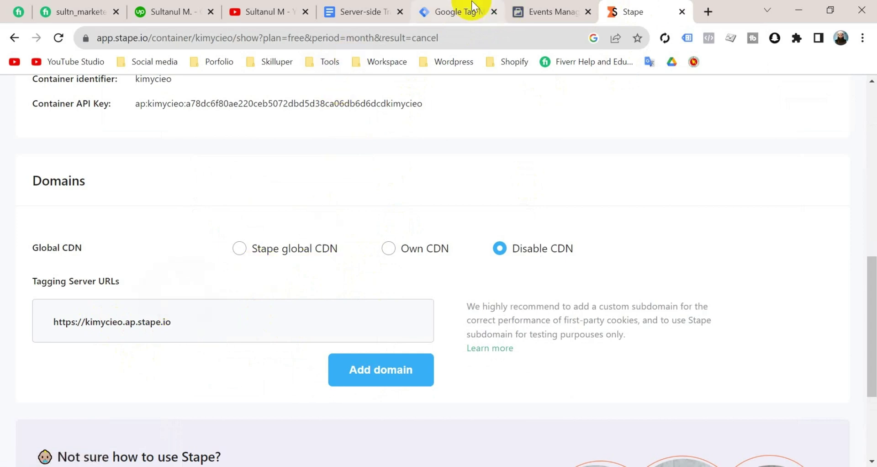
pyautogui.click(459, 12)
pyautogui.click(261, 347)
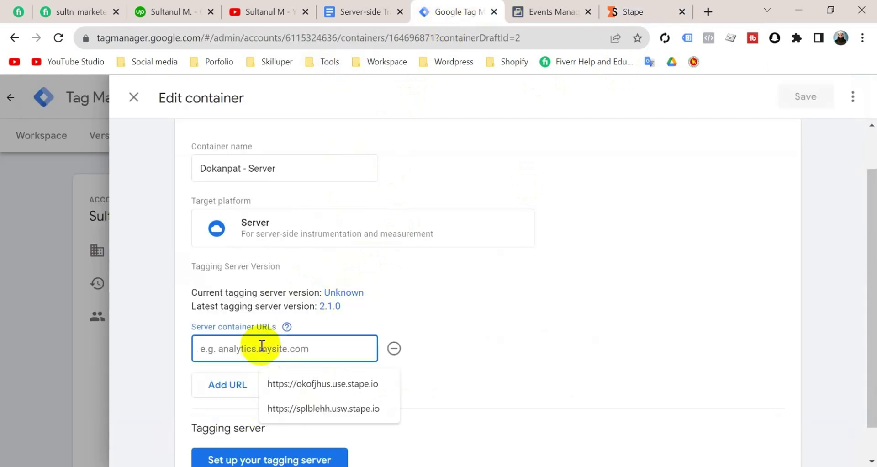
pyautogui.hotkey('ctrl', 'v')
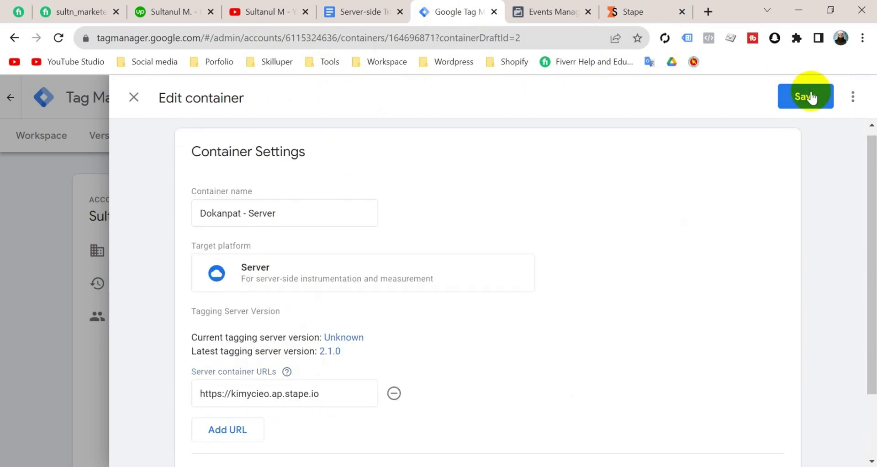
pyautogui.click(810, 91)
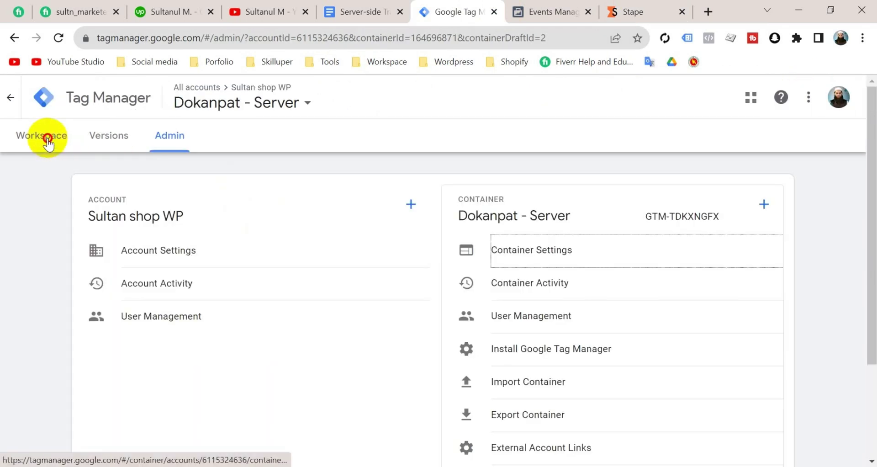
# Submit and publish the Dokanpat - Server workspace as Version 2 without a description.
pyautogui.click(43, 137)
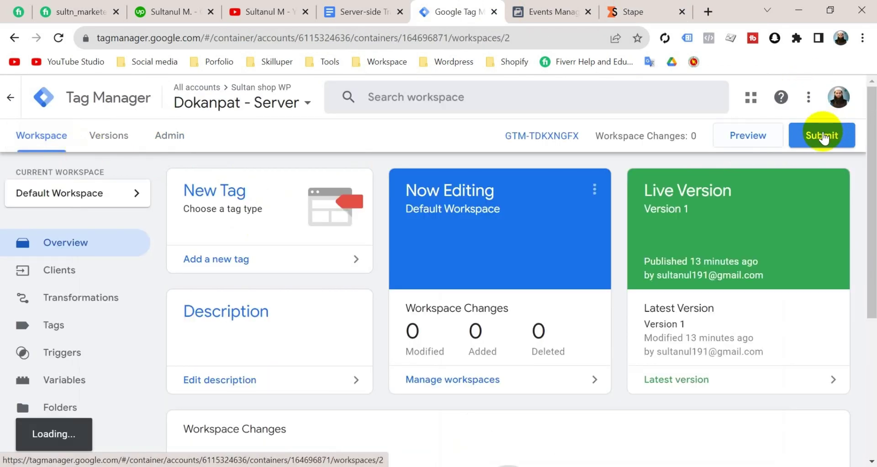
pyautogui.click(821, 134)
pyautogui.click(830, 110)
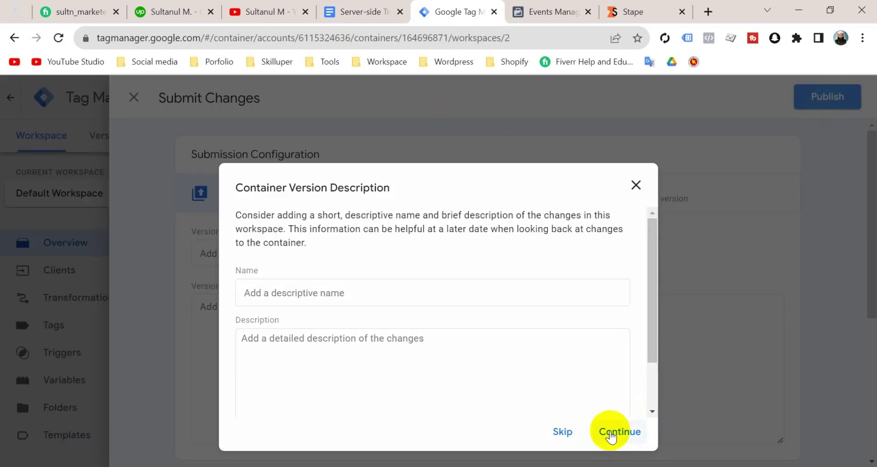
pyautogui.click(612, 433)
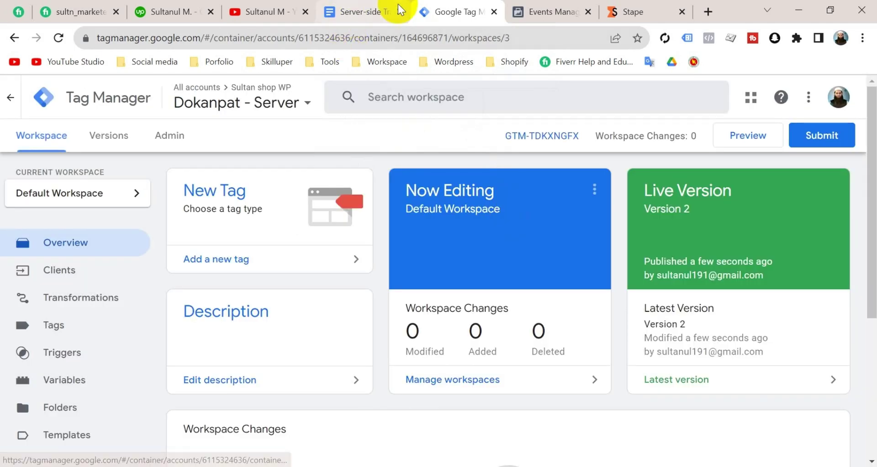
pyautogui.click(358, 12)
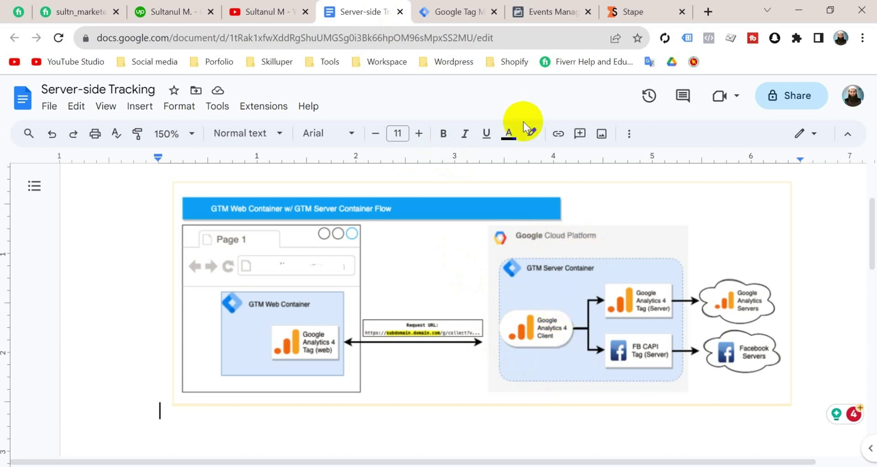
# Open the Dokanpat - Server Clients list and duplicate that Tag Manager browser tab.
pyautogui.click(449, 15)
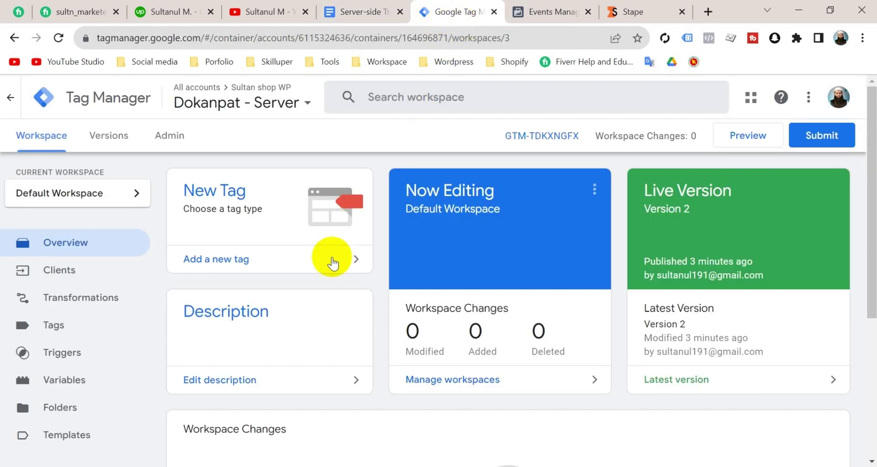
pyautogui.click(89, 274)
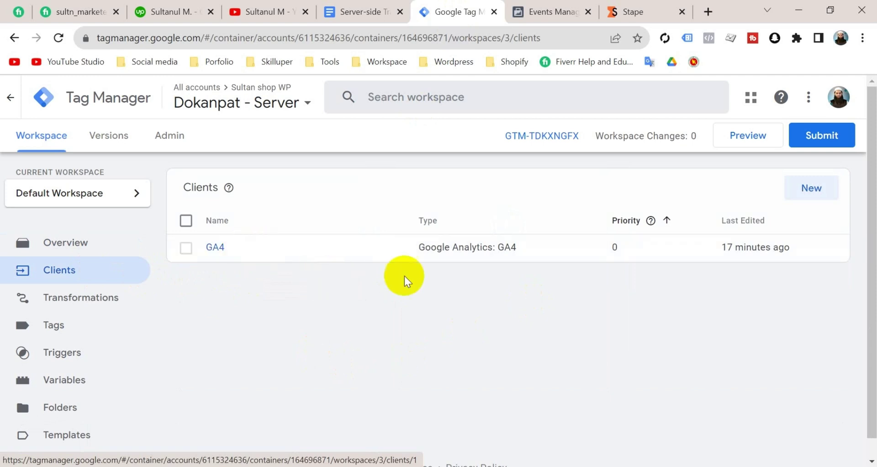
pyautogui.hotkey('ctrl', 'shift', 'Tab')
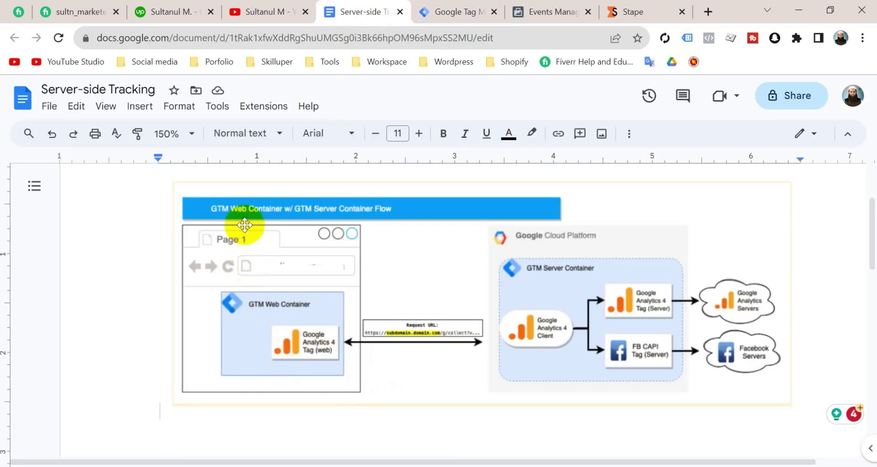
pyautogui.click(445, 13)
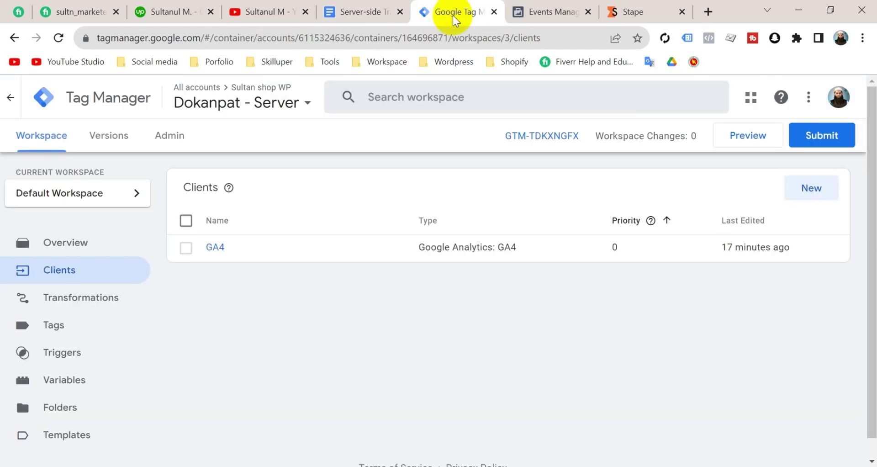
pyautogui.rightClick(452, 17)
pyautogui.click(505, 111)
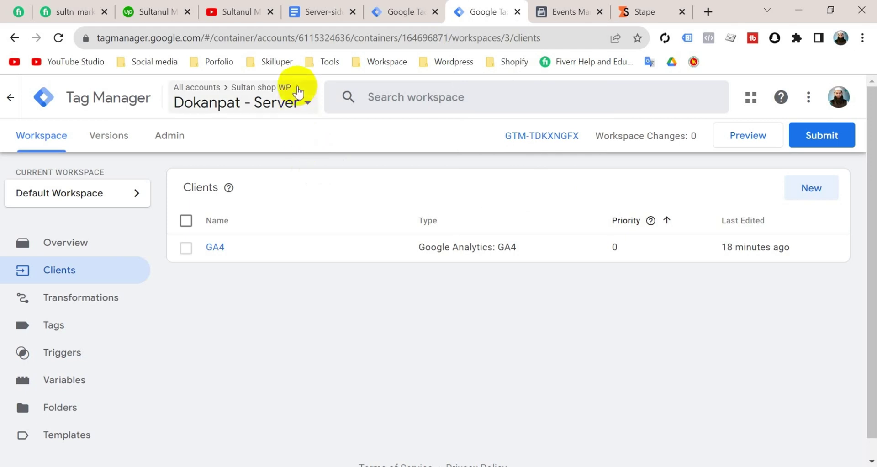
# In Dokanpat - Web, create a GA4 Configuration tag named 'GA4 - Base Code'.
pyautogui.click(296, 95)
pyautogui.click(255, 257)
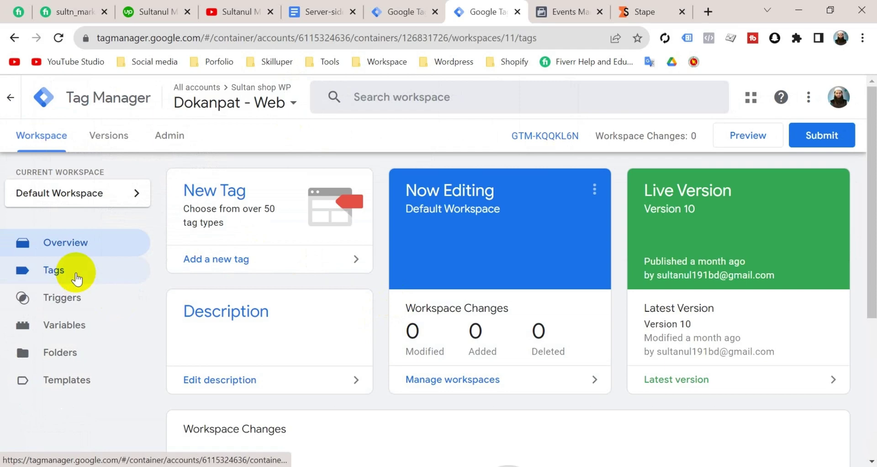
pyautogui.click(76, 274)
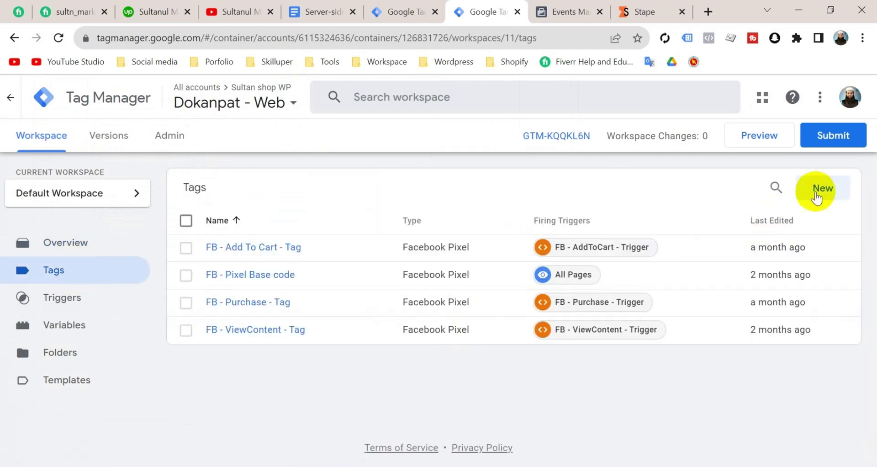
pyautogui.click(818, 197)
pyautogui.click(200, 97)
pyautogui.write('GA4 - Base Code')
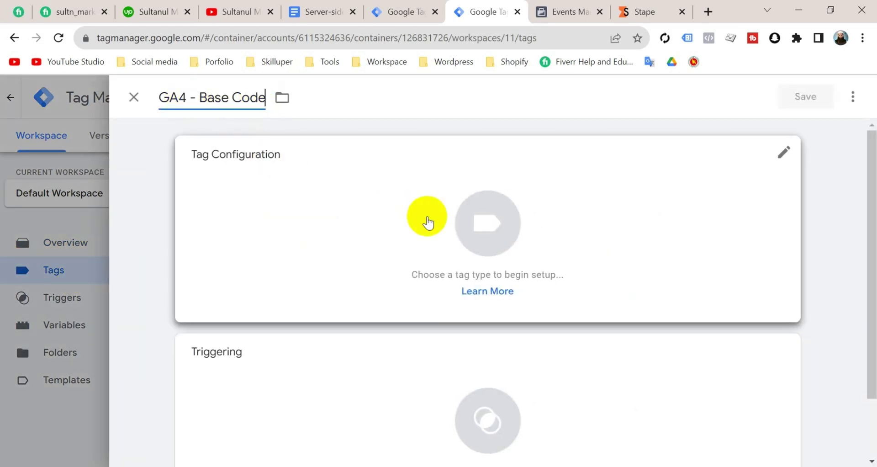
pyautogui.click(383, 213)
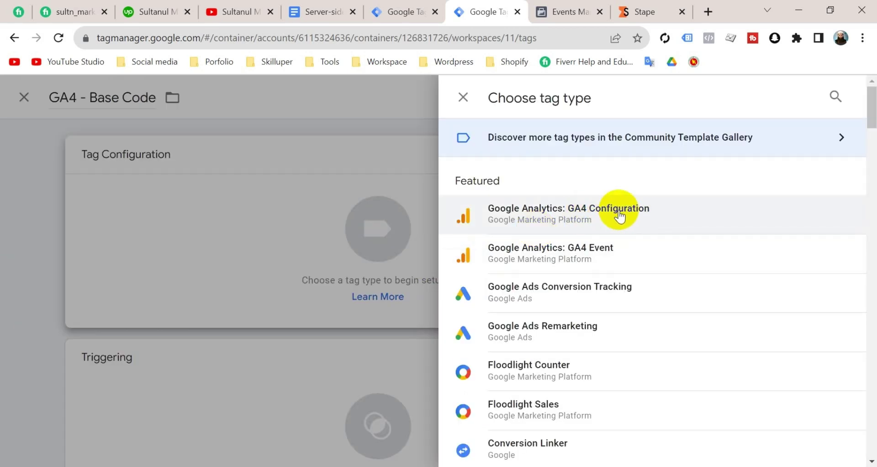
pyautogui.click(620, 216)
# Fill the tag's Measurement ID with the one copied from the Analytics web stream.
pyautogui.click(253, 293)
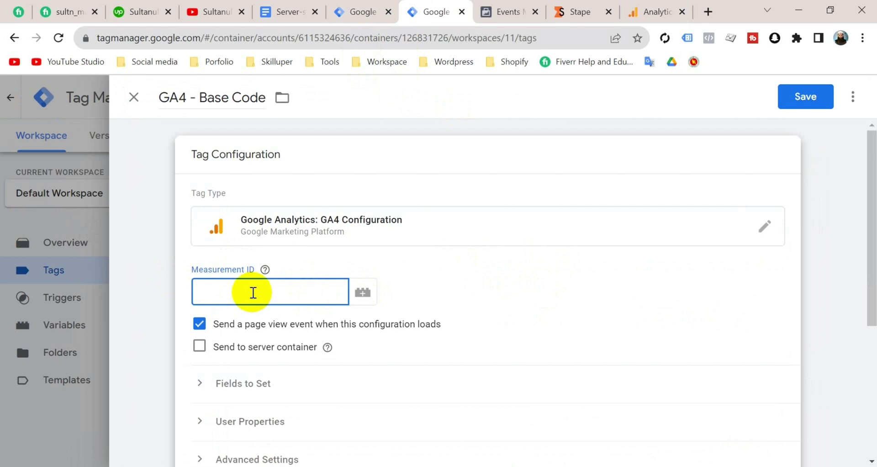
pyautogui.click(666, 14)
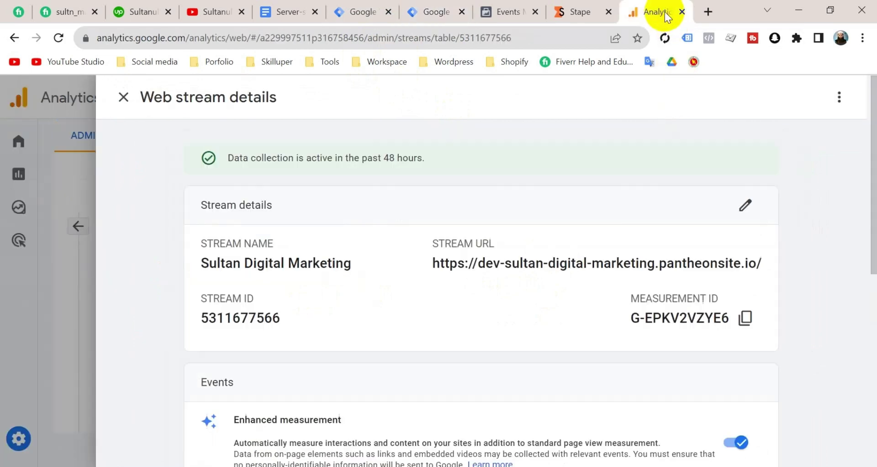
pyautogui.click(745, 317)
pyautogui.click(434, 11)
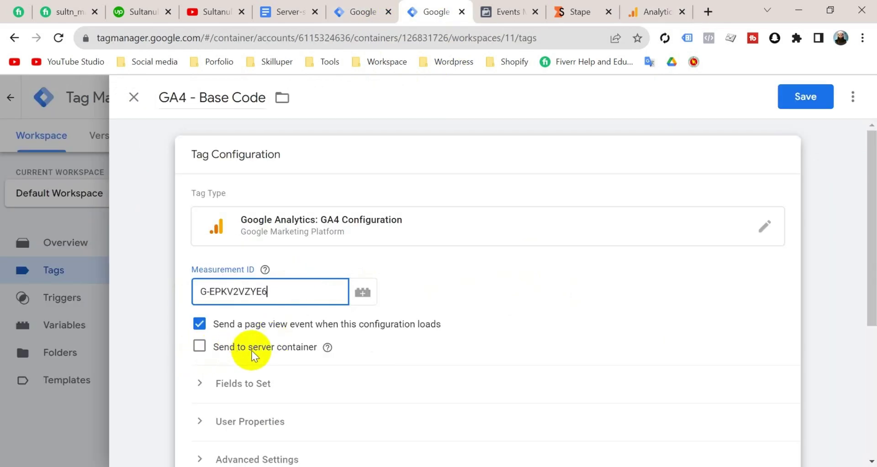
# Enable Send to server container and paste the Stape tagging server URL.
pyautogui.click(199, 347)
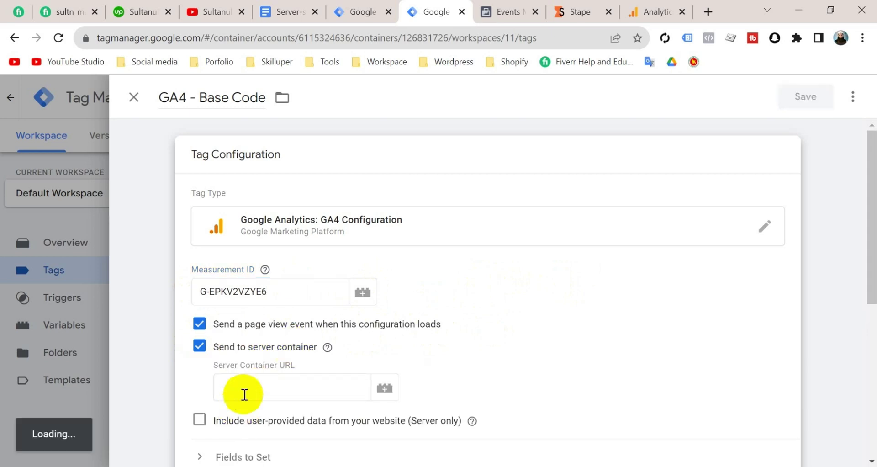
pyautogui.click(256, 386)
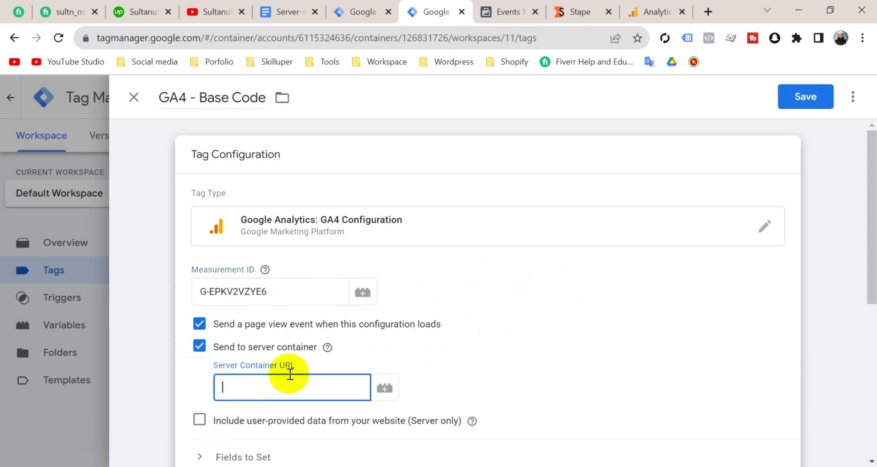
pyautogui.click(585, 12)
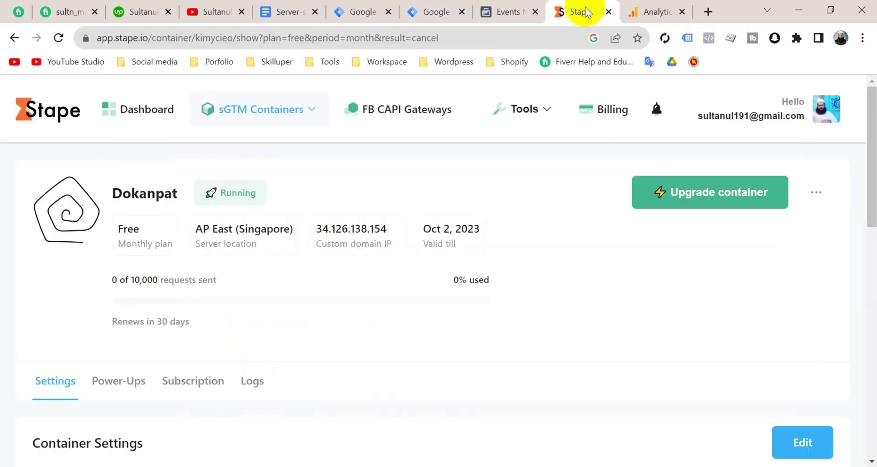
pyautogui.scroll(-10, 507, 315)
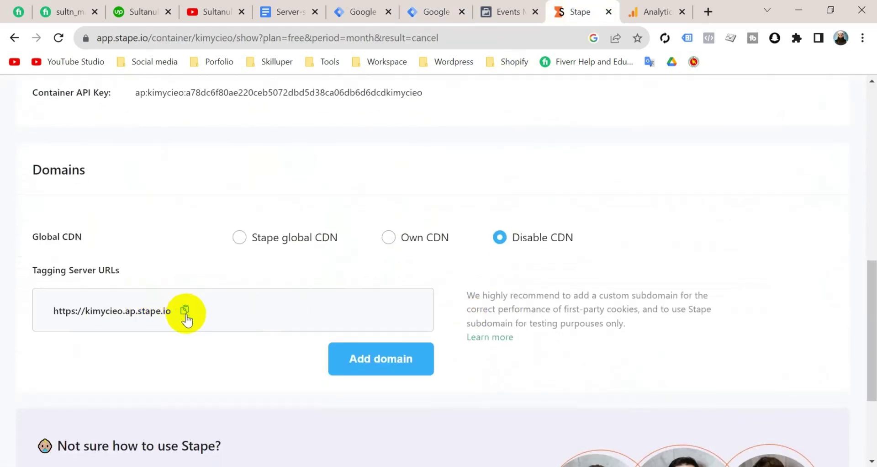
pyautogui.click(434, 13)
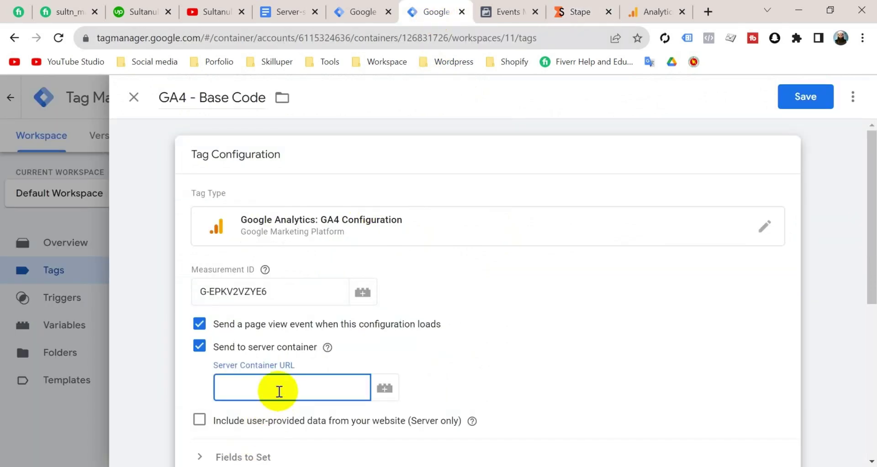
pyautogui.hotkey('ctrl', 'v')
pyautogui.scroll(-6, 464, 382)
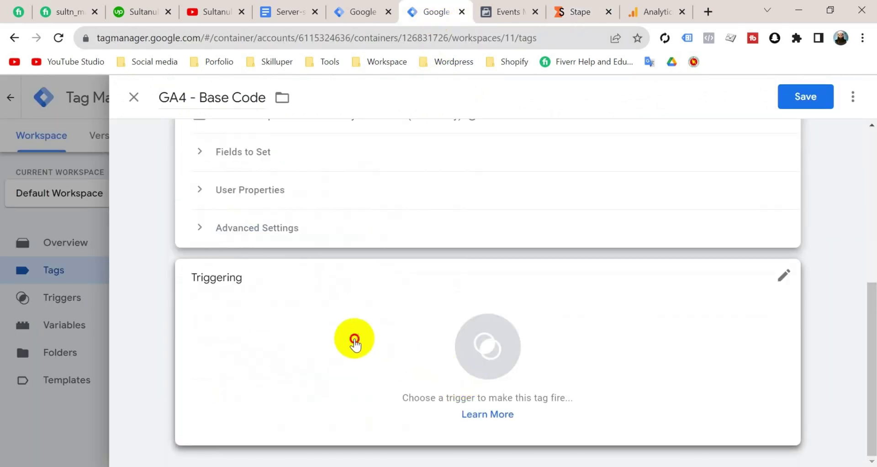
# Make the GA4 - Base Code tag fire on All Pages and save it.
pyautogui.click(354, 340)
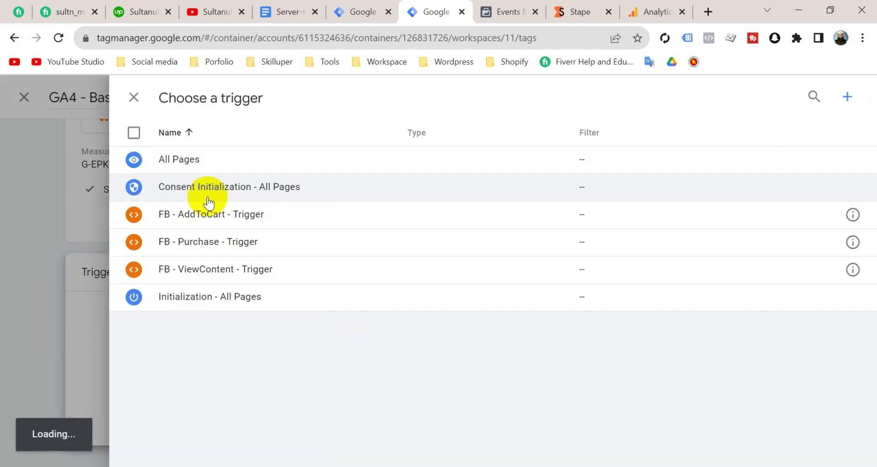
pyautogui.click(160, 159)
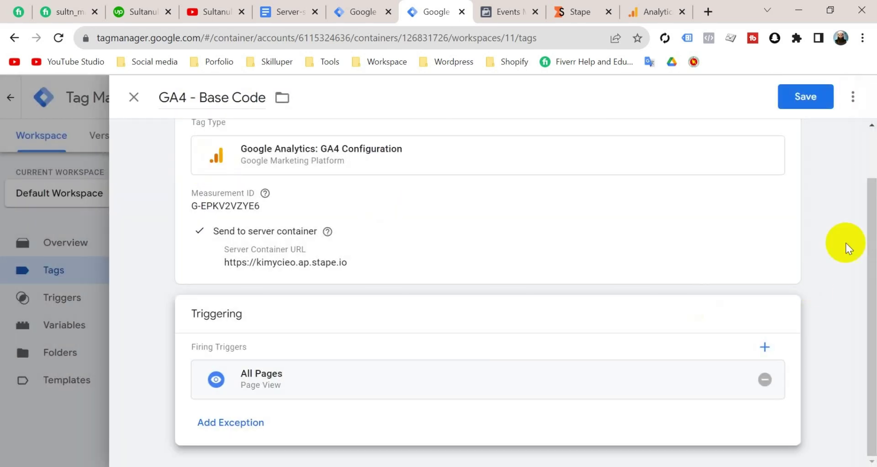
pyautogui.click(825, 100)
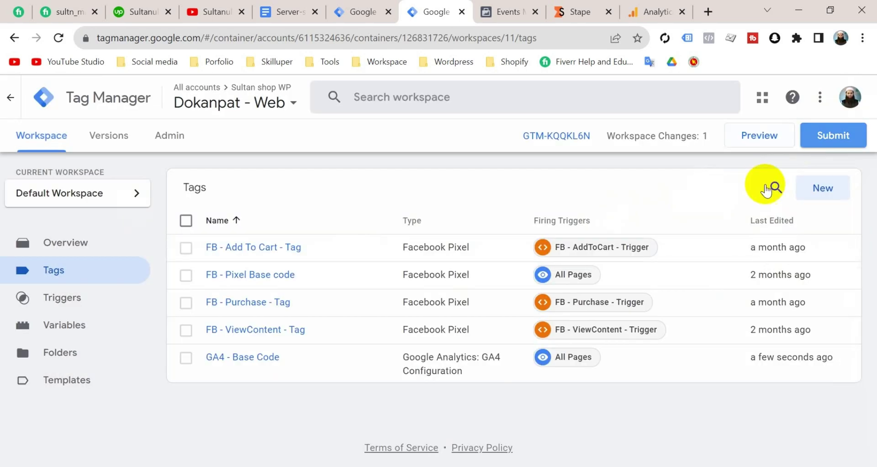
# Publish the Web container changes as version 'ga4'.
pyautogui.click(823, 134)
pyautogui.click(281, 256)
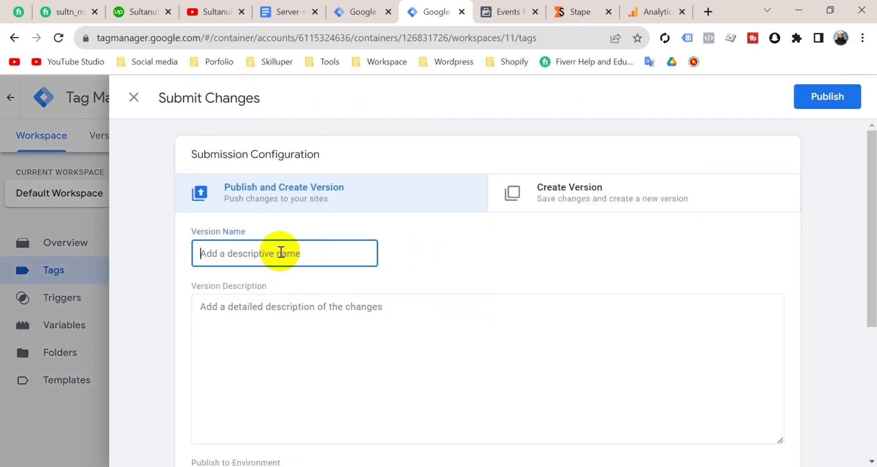
pyautogui.write('ga')
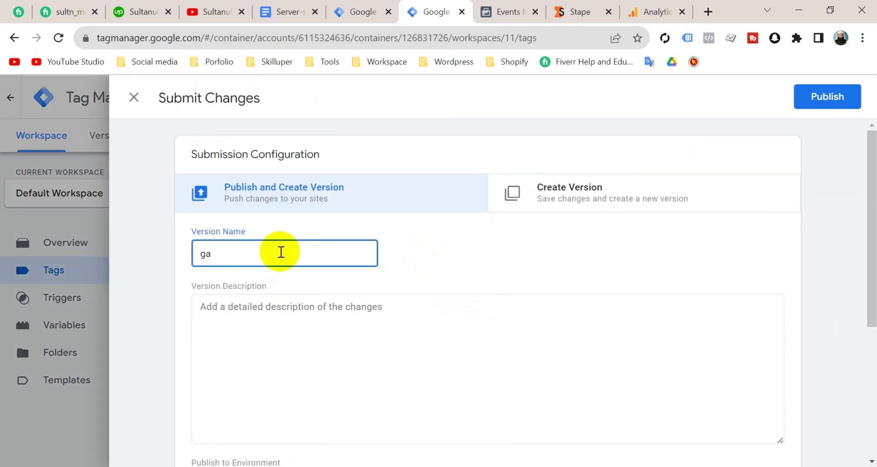
pyautogui.write('4')
pyautogui.click(827, 96)
pyautogui.click(287, 12)
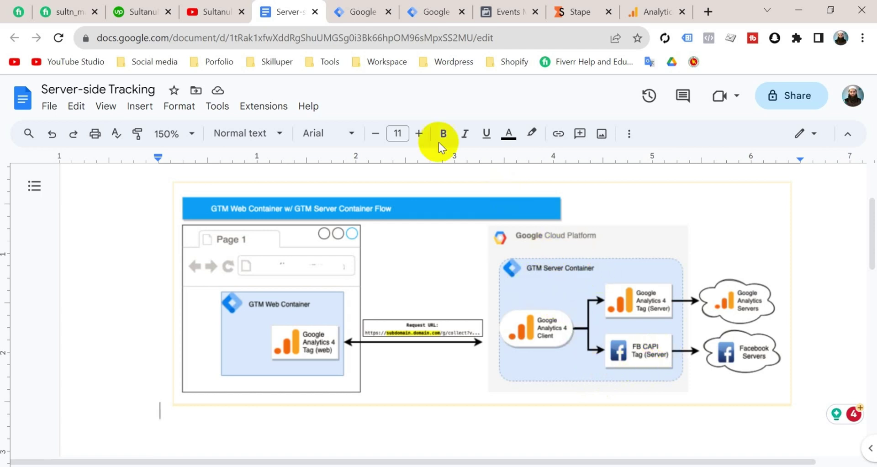
# Enable the Client Name built-in variable in the Dokanpat - Server container.
pyautogui.click(362, 12)
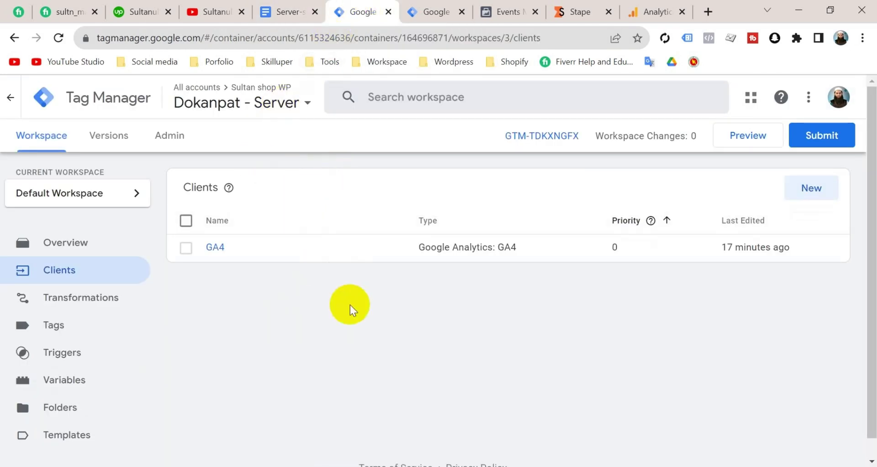
pyautogui.click(62, 379)
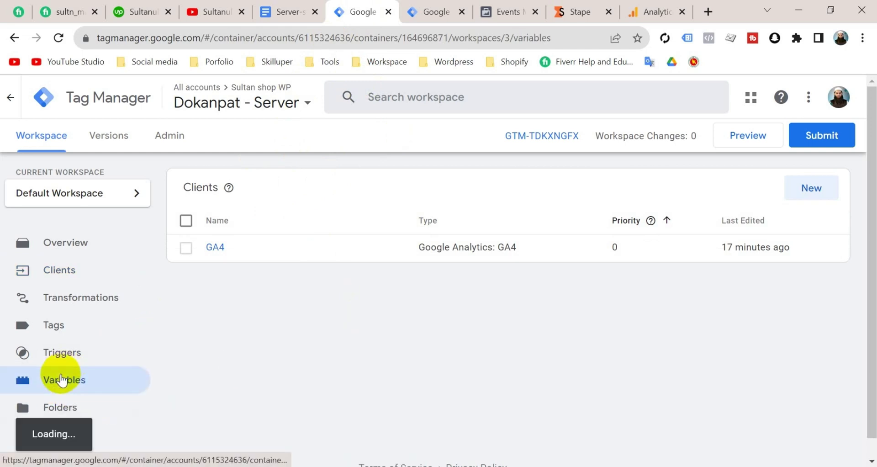
pyautogui.moveTo(279, 198)
pyautogui.click(803, 185)
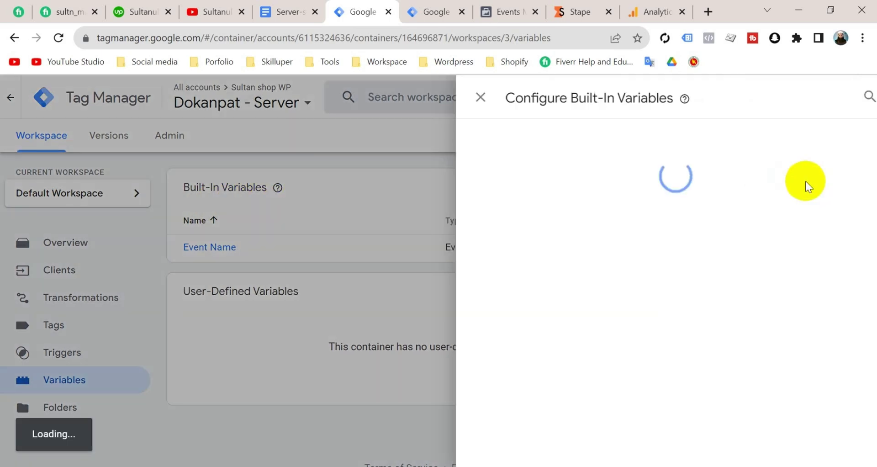
pyautogui.click(464, 293)
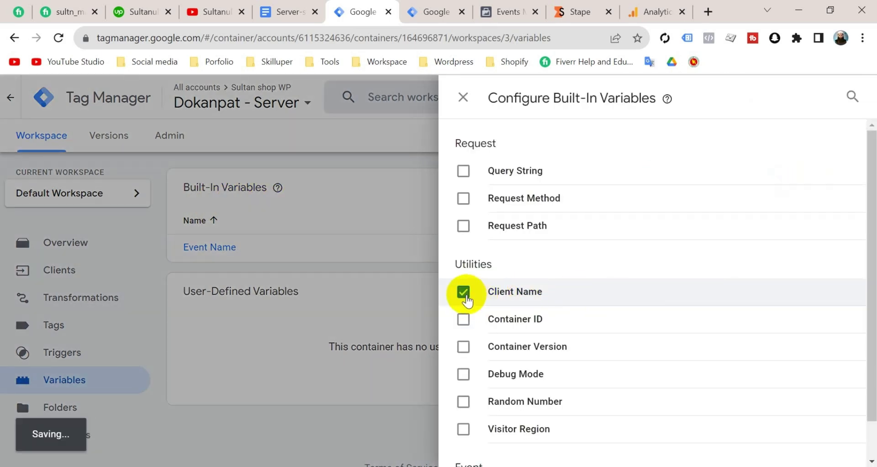
pyautogui.press('Escape')
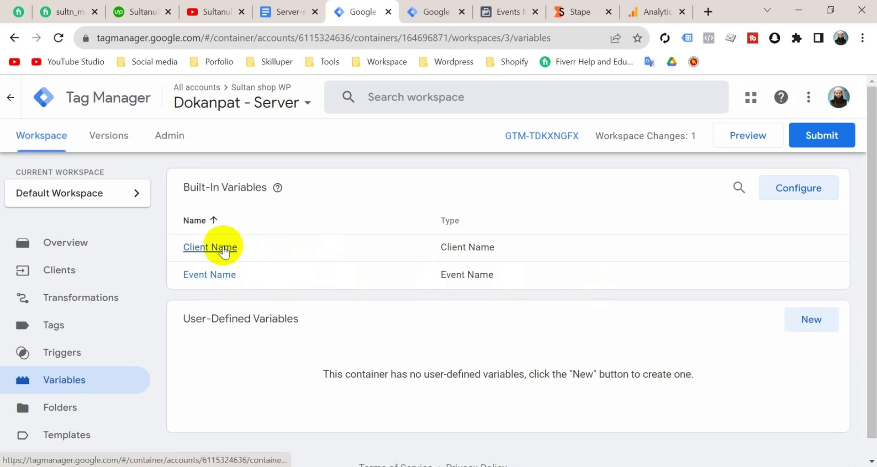
# Start a new Custom trigger in the server container.
pyautogui.click(51, 360)
pyautogui.click(811, 188)
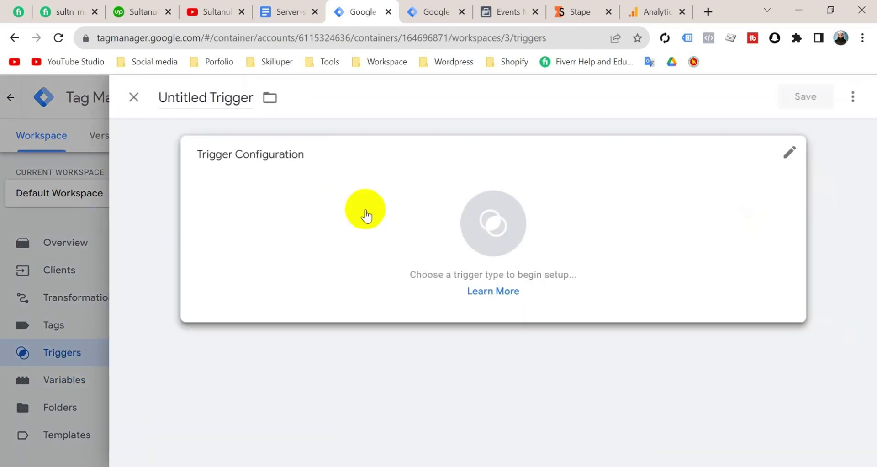
pyautogui.click(365, 215)
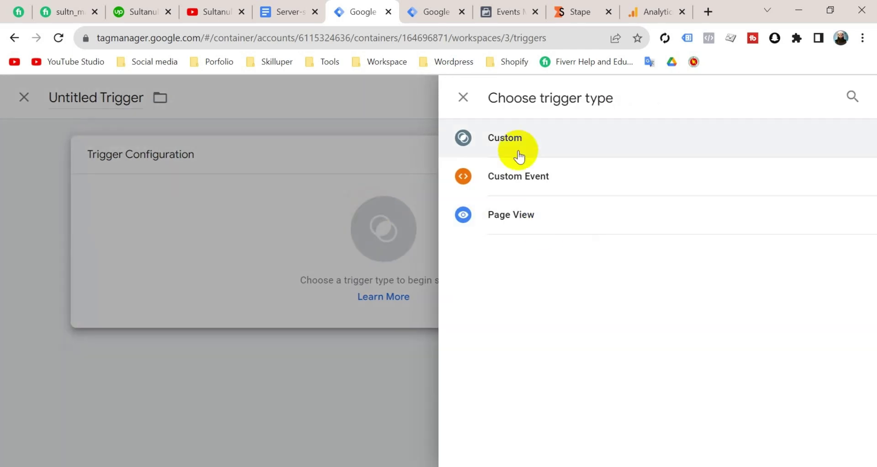
pyautogui.click(517, 143)
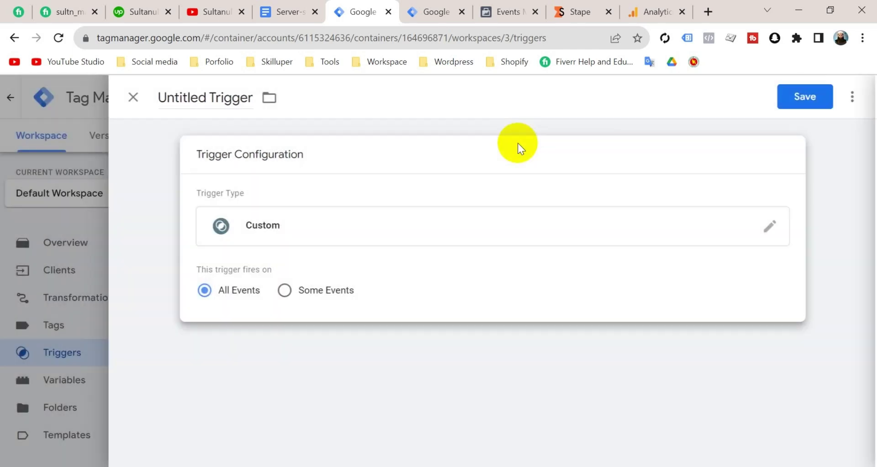
# Limit it to Some Events where Client Name equals GA4, name it 'Client Name - GA4', and save.
pyautogui.click(287, 290)
pyautogui.click(352, 346)
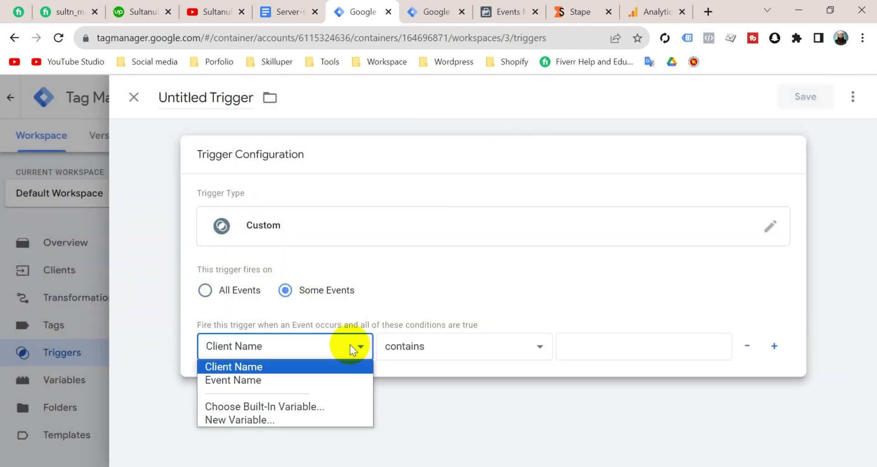
pyautogui.click(271, 366)
pyautogui.click(481, 346)
pyautogui.click(437, 128)
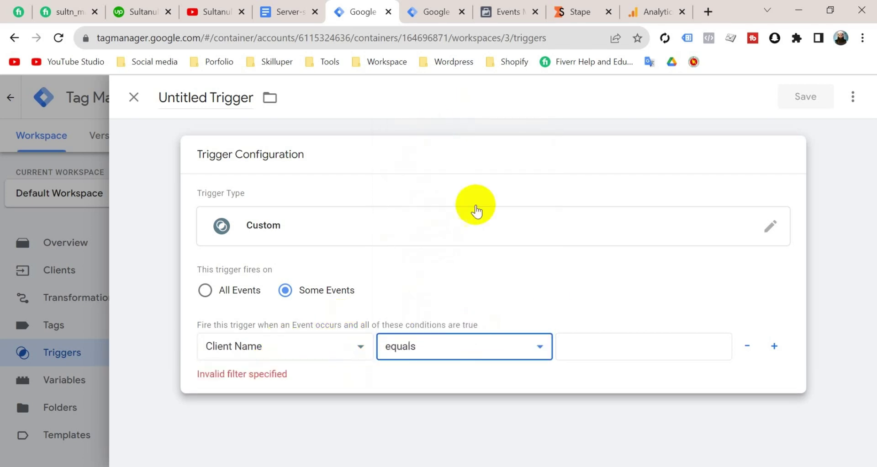
pyautogui.click(585, 344)
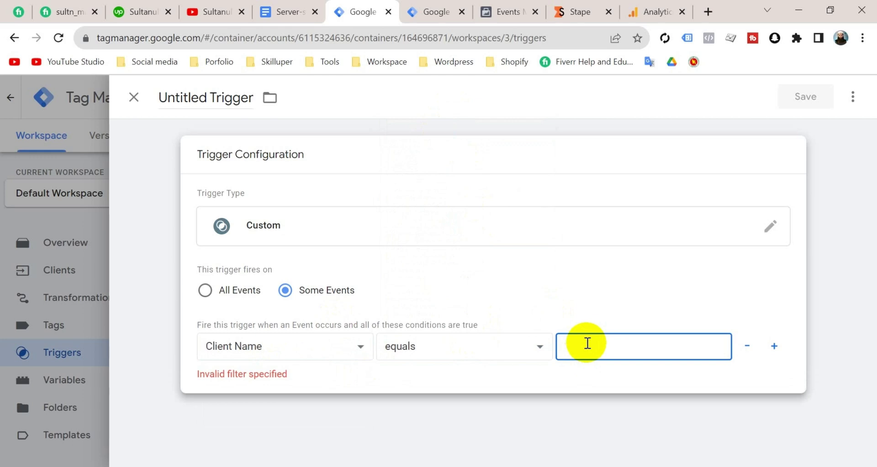
pyautogui.write('GA4')
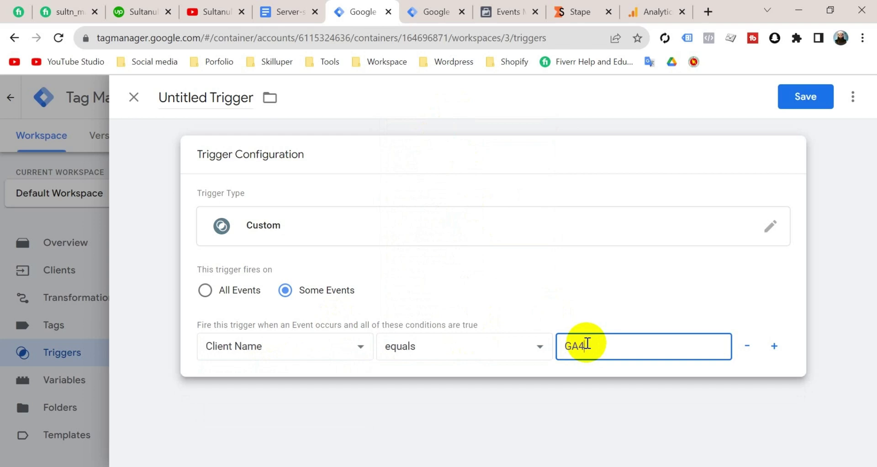
pyautogui.click(209, 99)
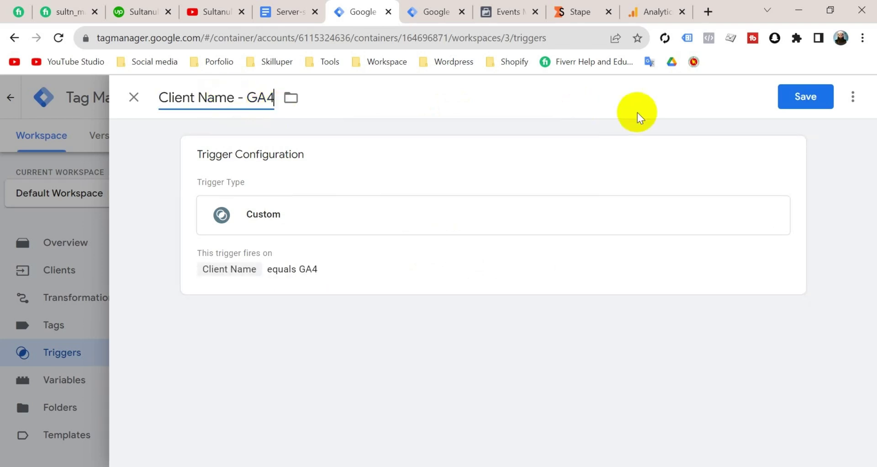
pyautogui.click(805, 98)
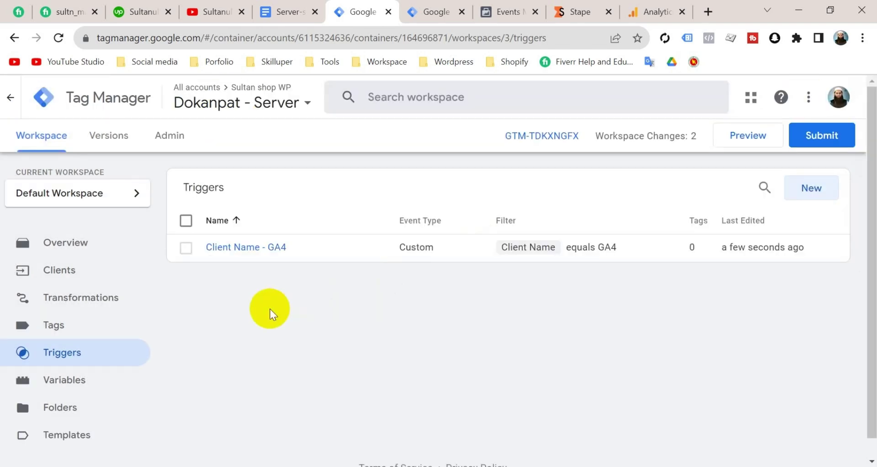
# Create a new tag from the community Conversions API Tag template found by searching 'Facebook'.
pyautogui.click(101, 330)
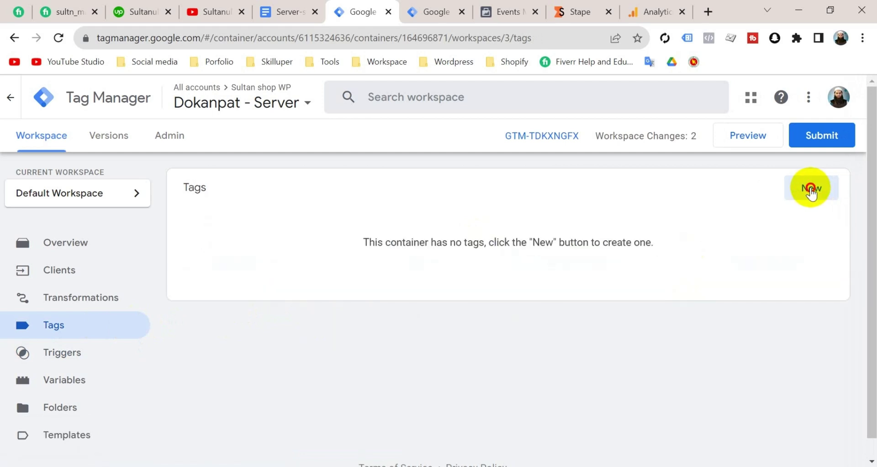
pyautogui.click(809, 189)
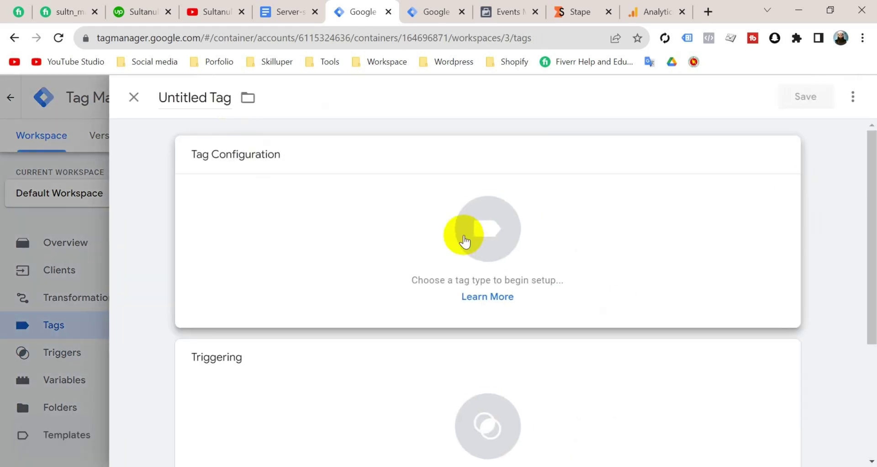
pyautogui.click(464, 237)
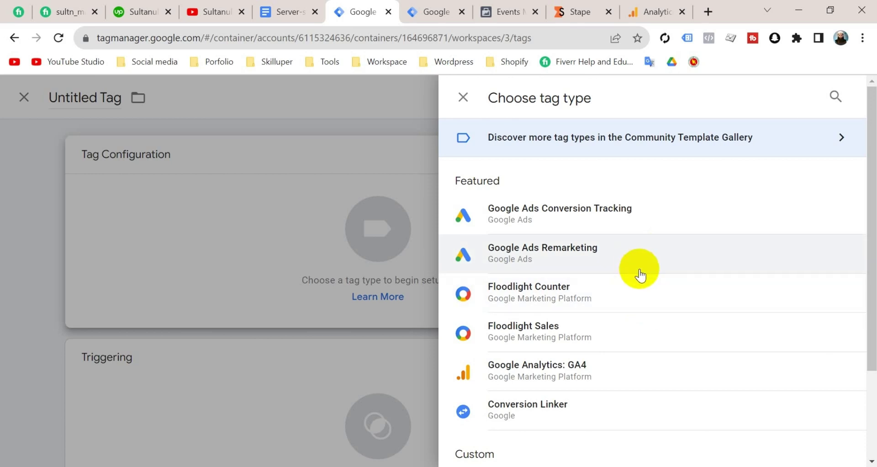
pyautogui.scroll(-3, 623, 304)
pyautogui.scroll(3, 624, 299)
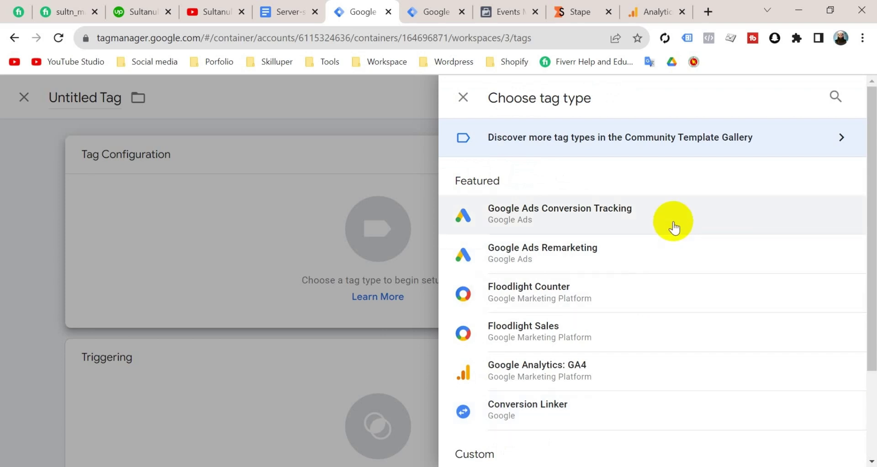
pyautogui.click(722, 149)
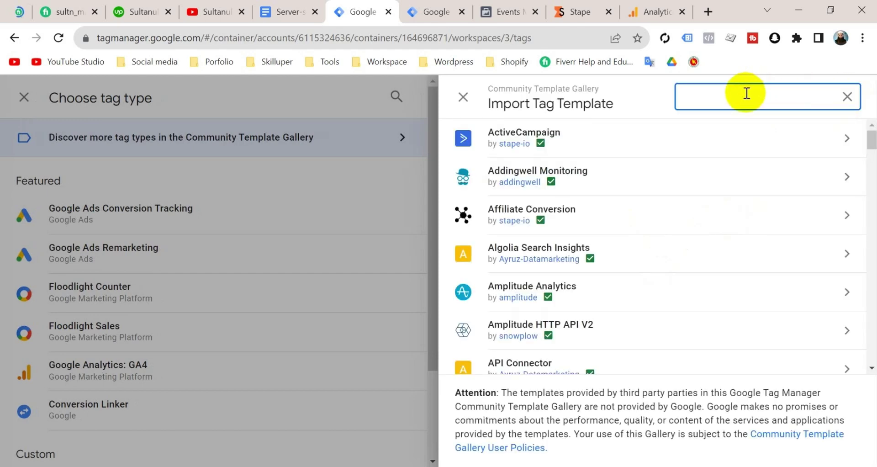
pyautogui.write('Facebook')
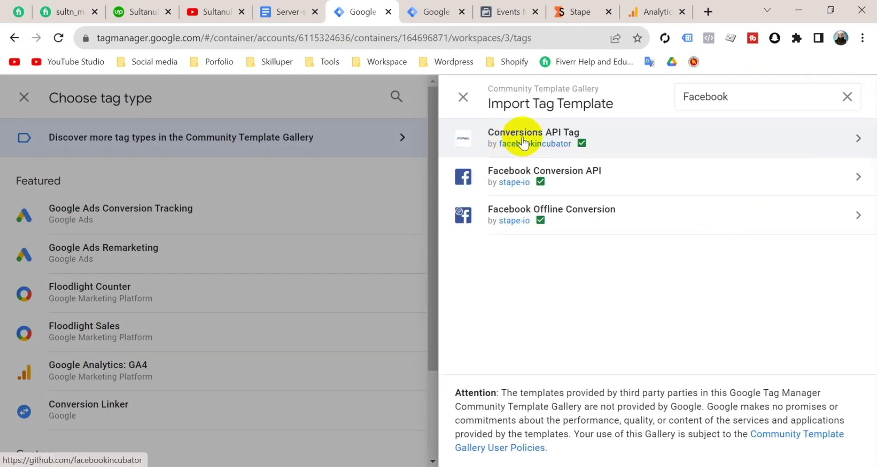
pyautogui.moveTo(497, 142)
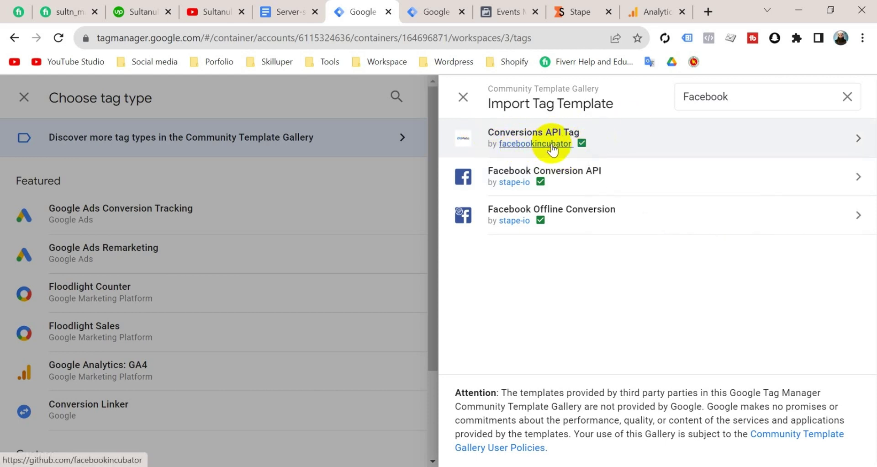
pyautogui.click(636, 148)
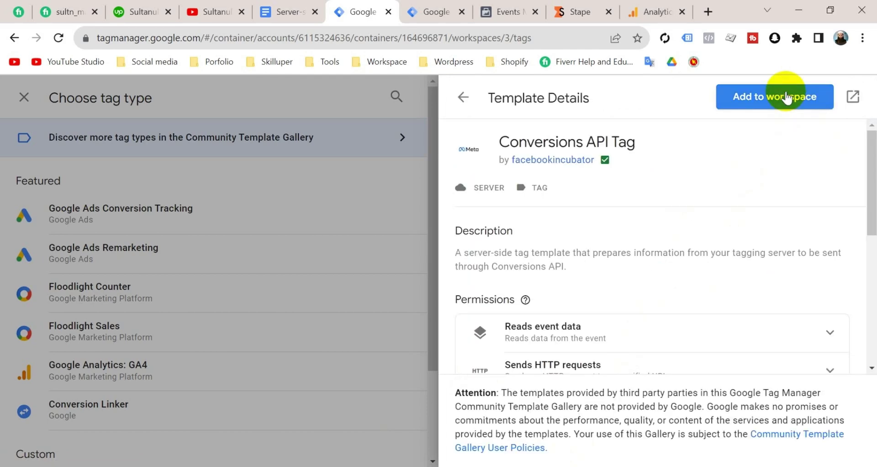
pyautogui.click(785, 89)
pyautogui.click(622, 426)
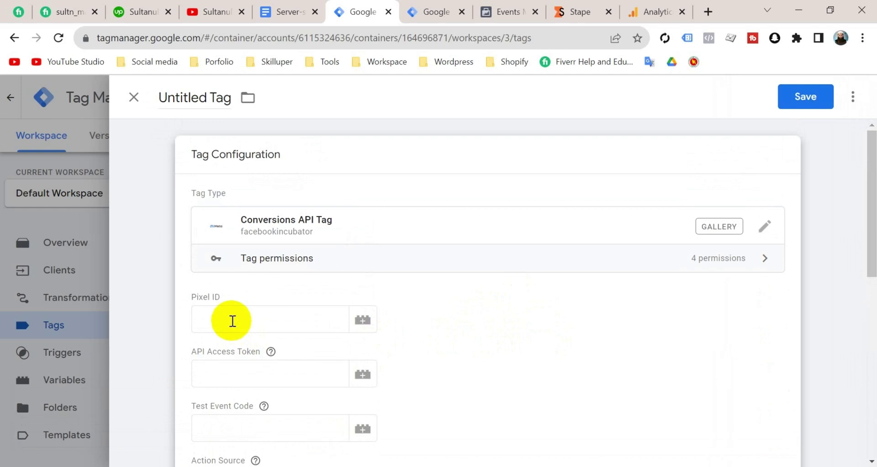
pyautogui.click(233, 321)
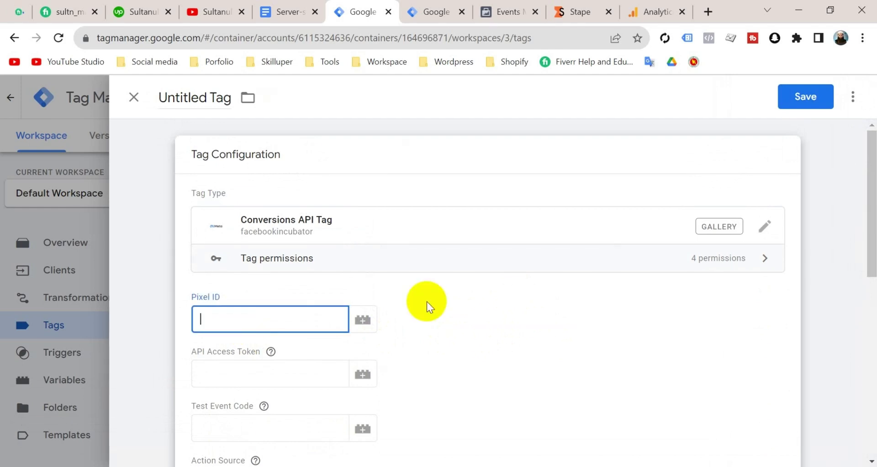
# Copy the Dokanpat pixel's dataset ID from Events Manager into the tag's Pixel ID field.
pyautogui.click(511, 11)
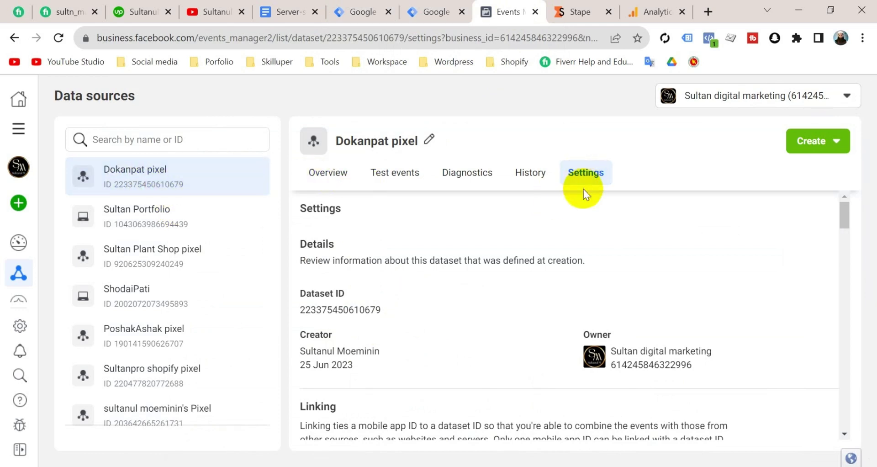
pyautogui.click(336, 314)
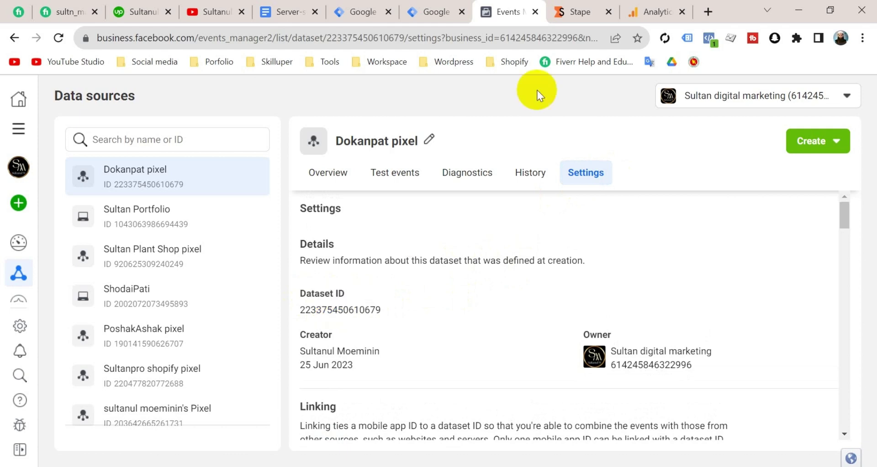
pyautogui.click(363, 12)
pyautogui.click(237, 318)
pyautogui.hotkey('ctrl', 'v')
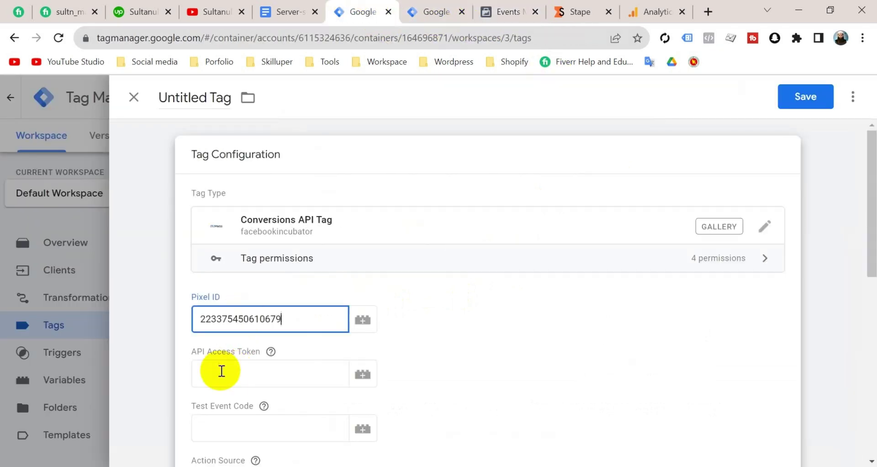
pyautogui.click(291, 377)
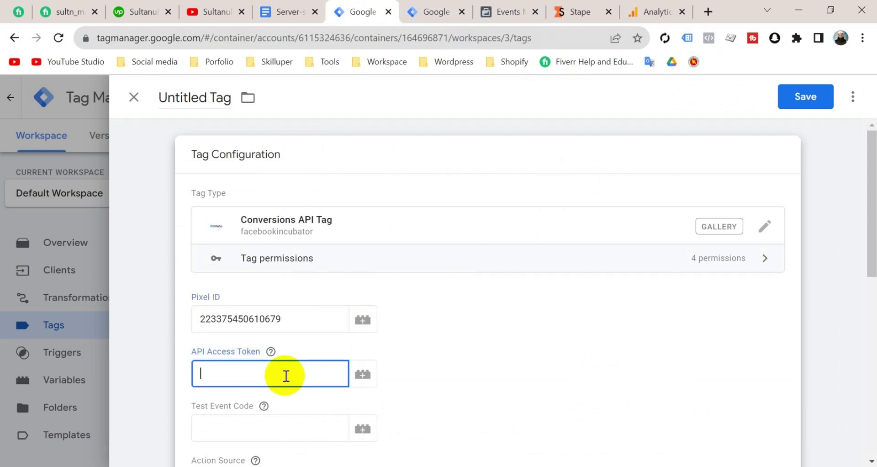
# Generate a Conversions API access token in the Dokanpat pixel settings and copy it.
pyautogui.click(512, 12)
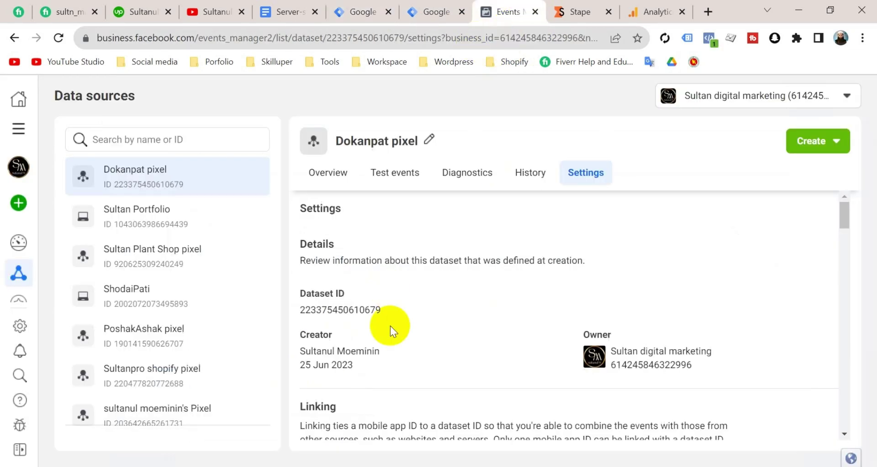
pyautogui.scroll(-6, 483, 313)
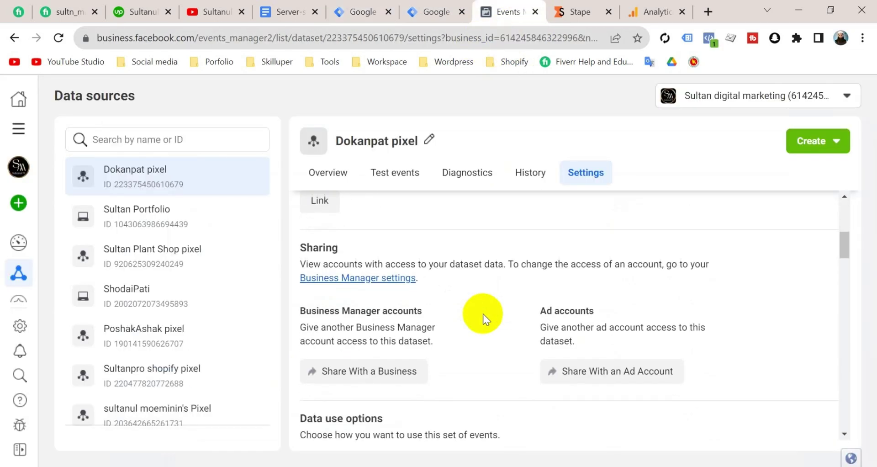
pyautogui.scroll(-5, 483, 313)
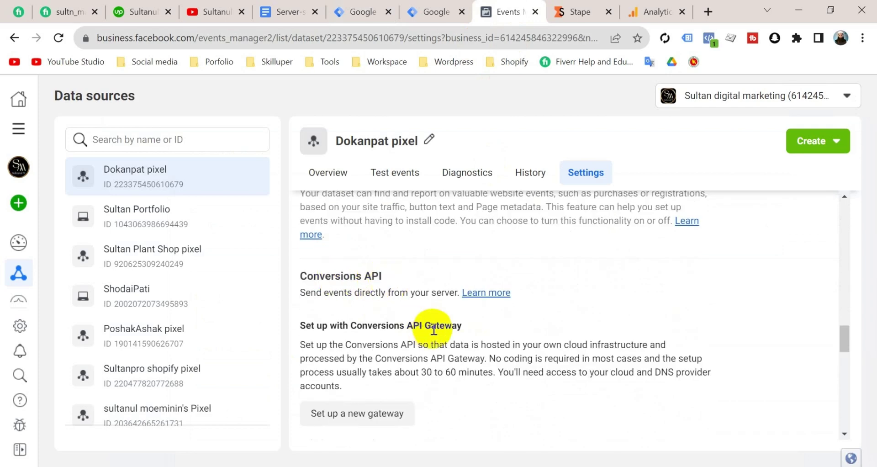
pyautogui.scroll(-1, 411, 348)
pyautogui.scroll(-3, 411, 361)
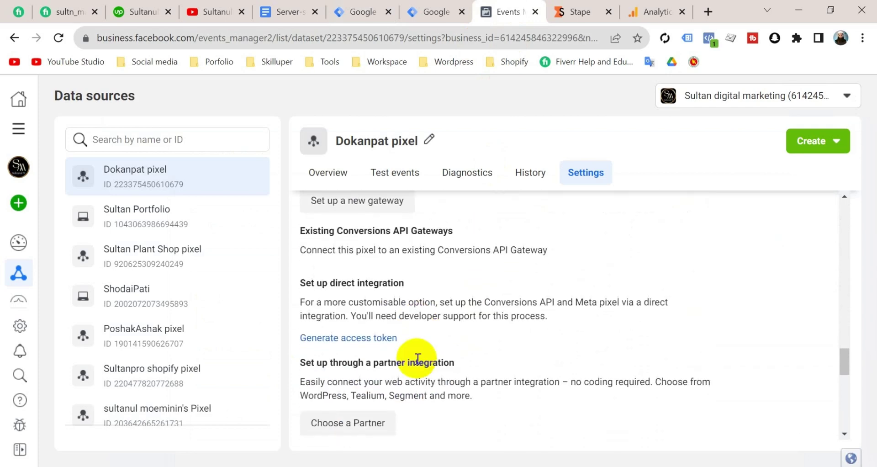
pyautogui.click(359, 347)
pyautogui.click(457, 358)
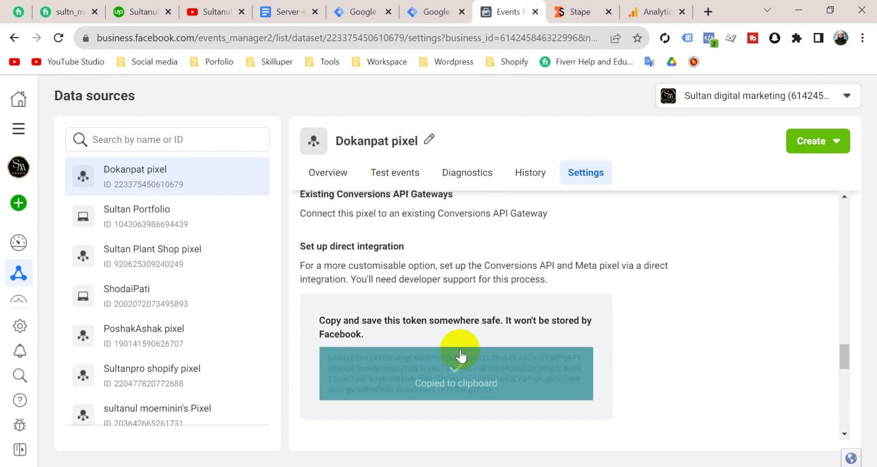
pyautogui.click(354, 18)
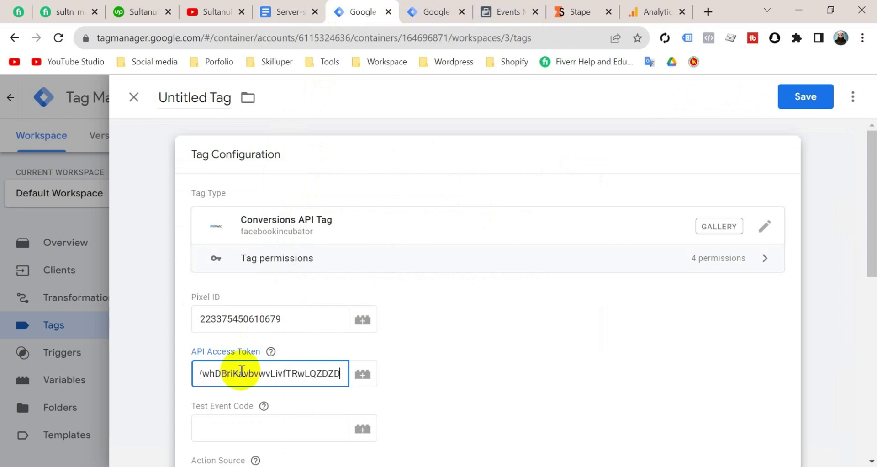
# Move down the Conversions API tag form to the Test Event Code field.
pyautogui.scroll(-2, 239, 347)
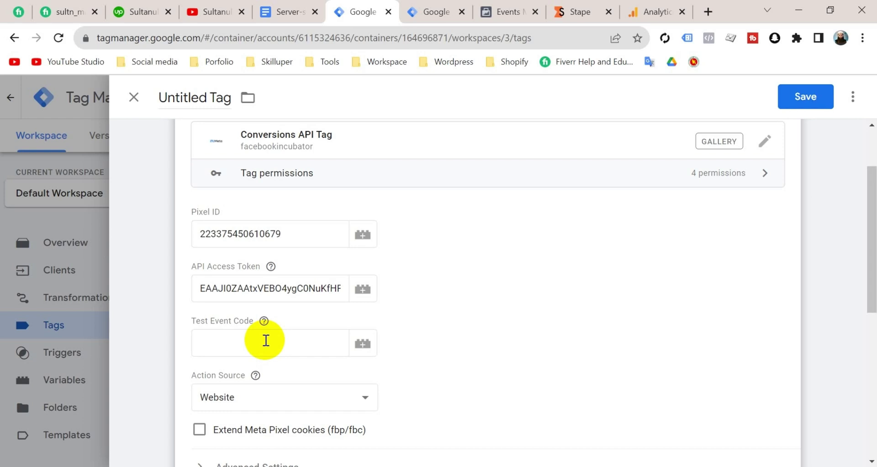
pyautogui.click(261, 342)
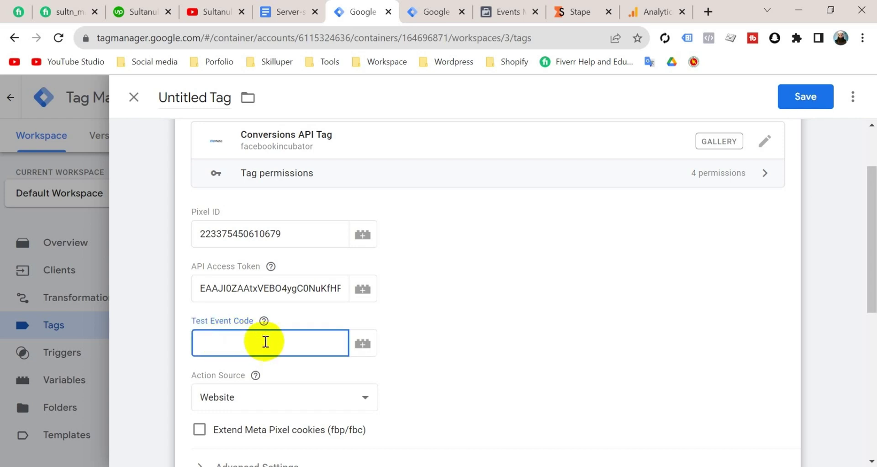
# Copy the server test event code TEST22914 from the pixel's Test events page.
pyautogui.click(487, 19)
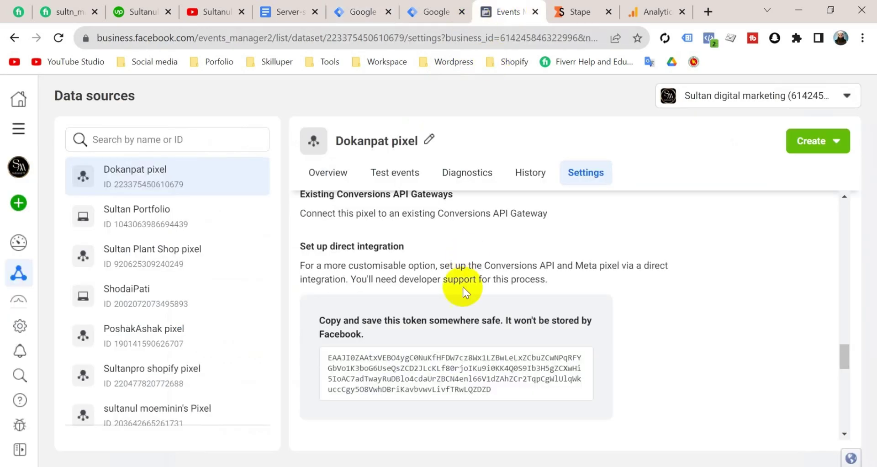
pyautogui.scroll(3, 352, 214)
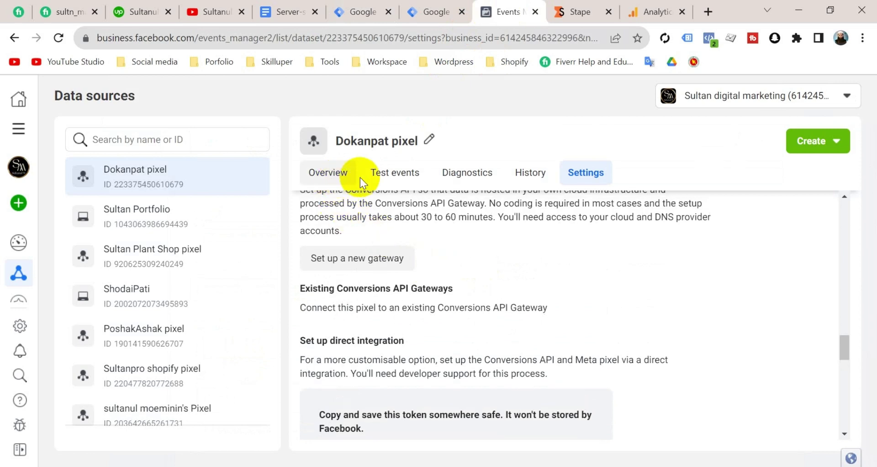
pyautogui.click(394, 174)
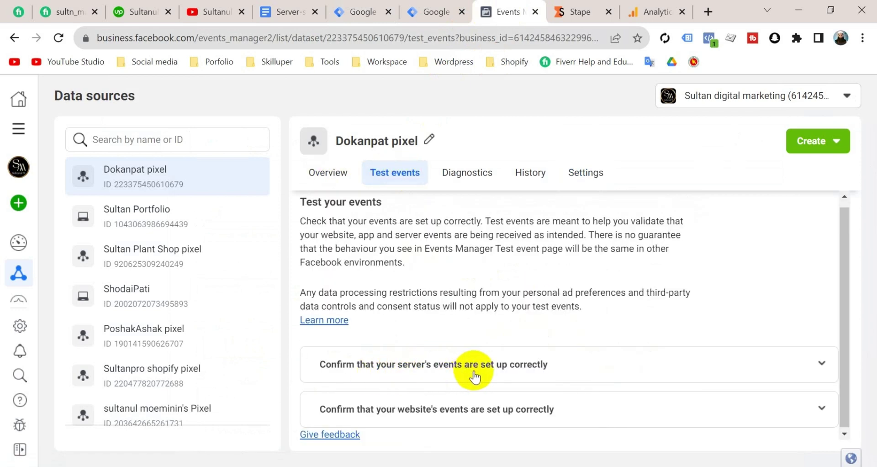
pyautogui.click(511, 369)
pyautogui.scroll(-3, 510, 370)
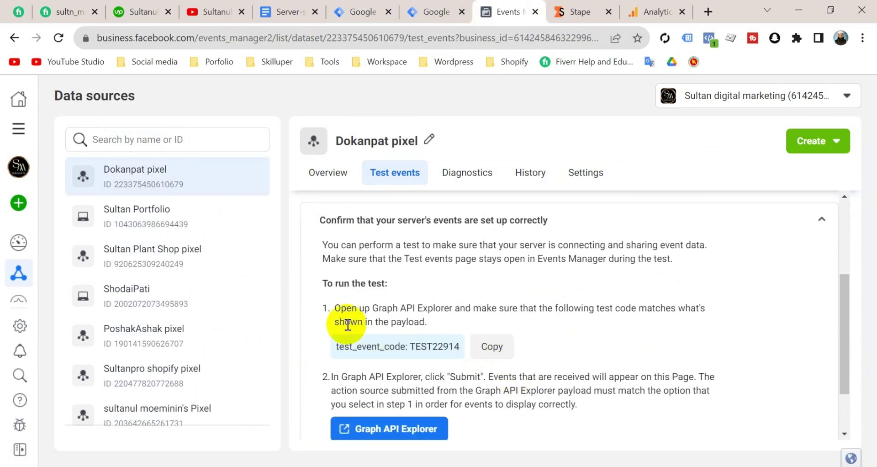
pyautogui.click(499, 347)
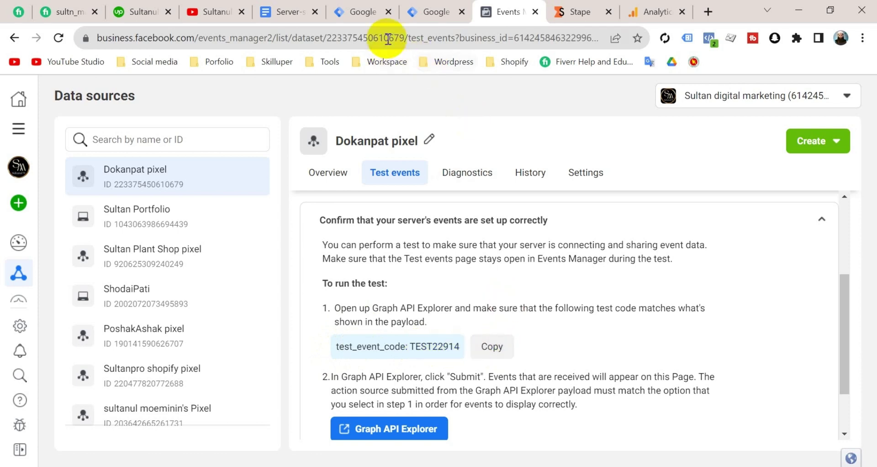
pyautogui.click(358, 10)
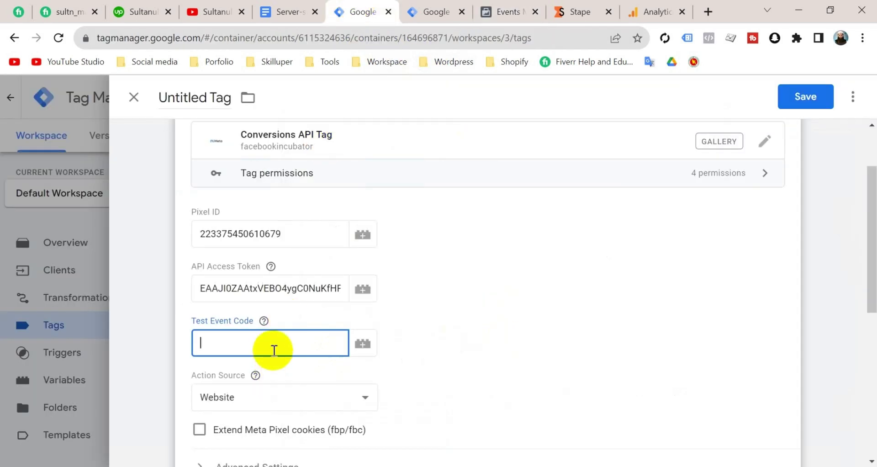
# Set the Conversions API tag to fire on the Client Name - GA4 trigger.
pyautogui.scroll(-5, 287, 350)
pyautogui.click(302, 343)
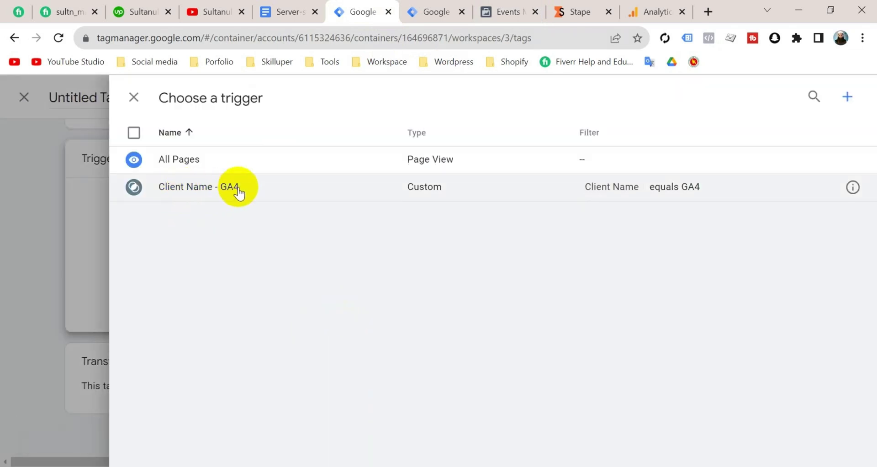
pyautogui.click(275, 187)
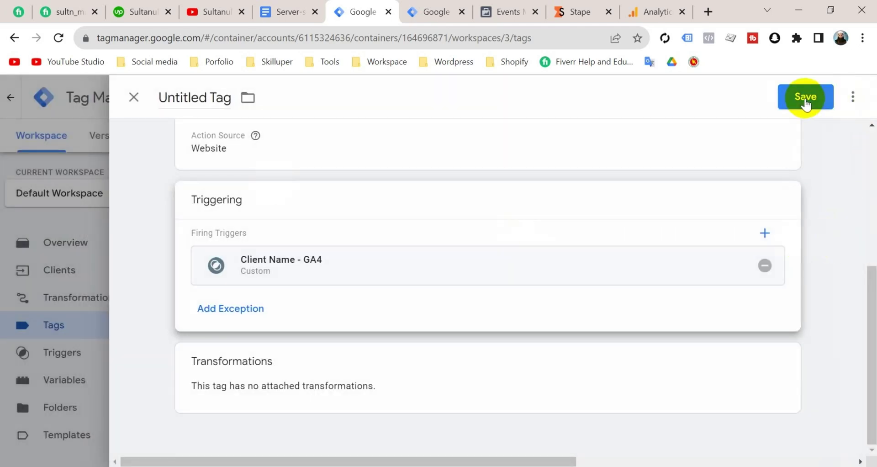
# Save the tag as 'Conversions API Tag' and begin submitting the server workspace changes.
pyautogui.click(805, 105)
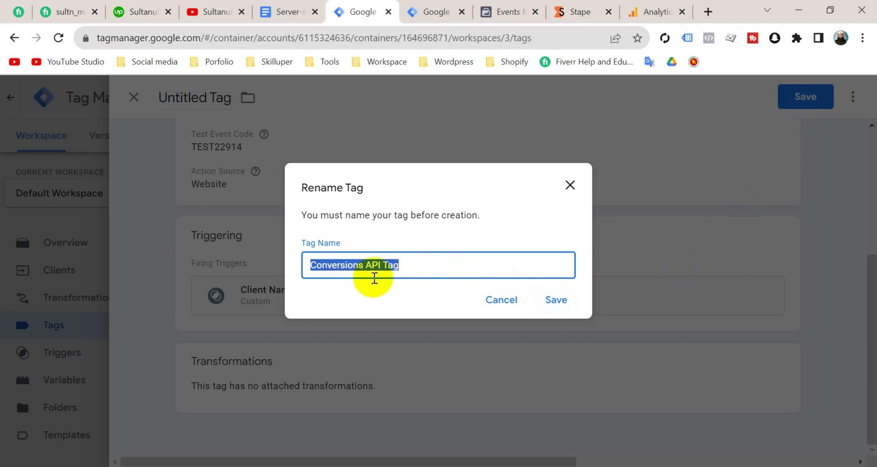
pyautogui.click(562, 304)
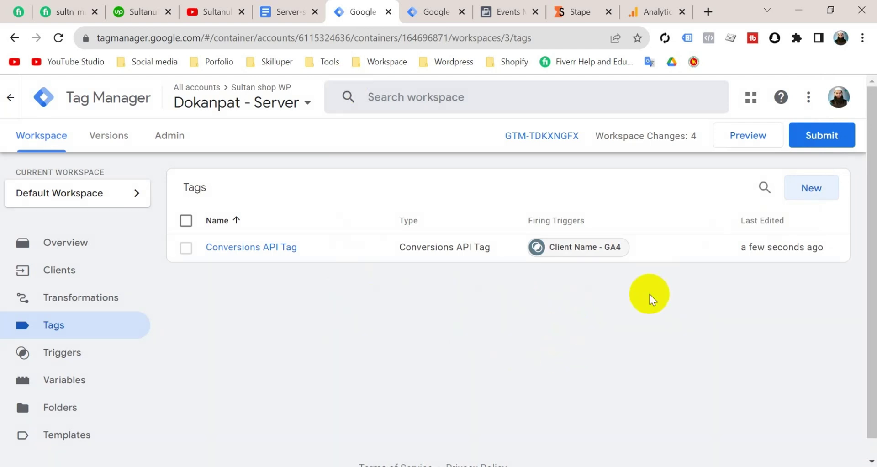
pyautogui.click(818, 137)
# Publish the server container changes as version 'CAPI'.
pyautogui.click(318, 249)
pyautogui.write('CAPI')
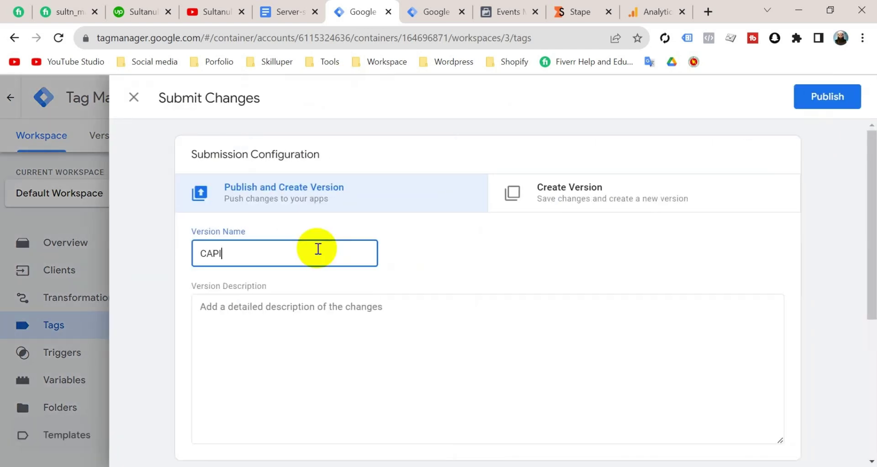
pyautogui.click(816, 96)
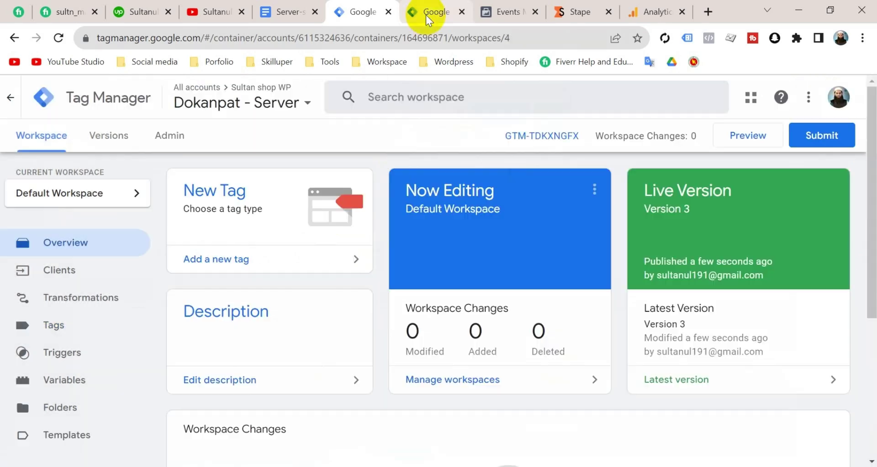
# Submit and publish the Dokanpat - Web container changes without a version description.
pyautogui.click(416, 14)
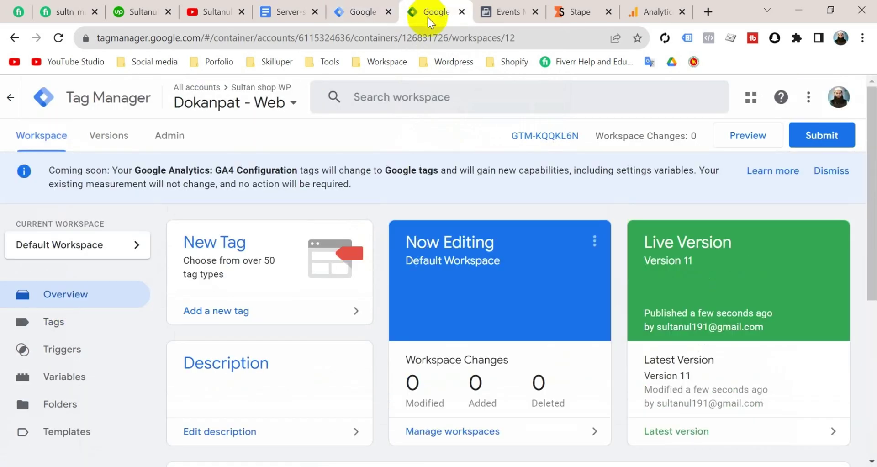
pyautogui.click(834, 136)
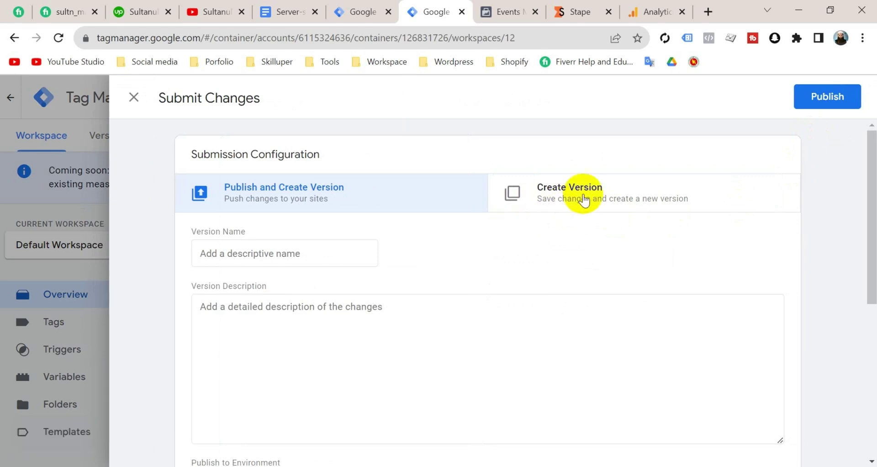
pyautogui.click(808, 106)
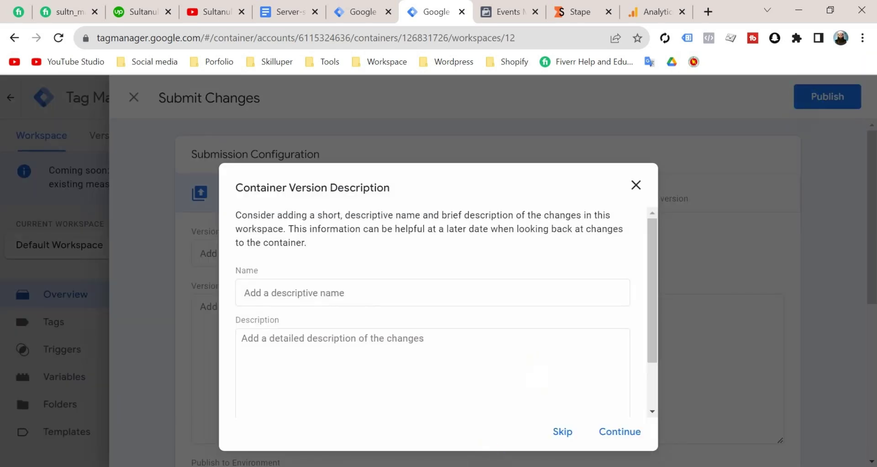
pyautogui.click(614, 430)
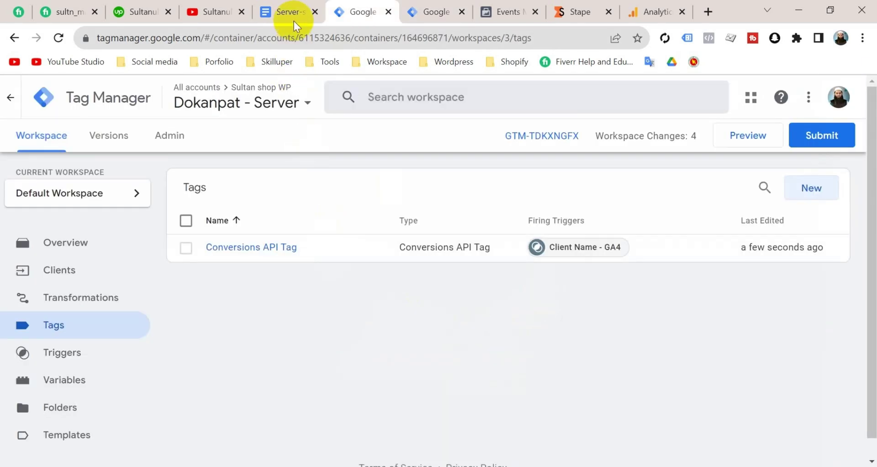
pyautogui.click(294, 18)
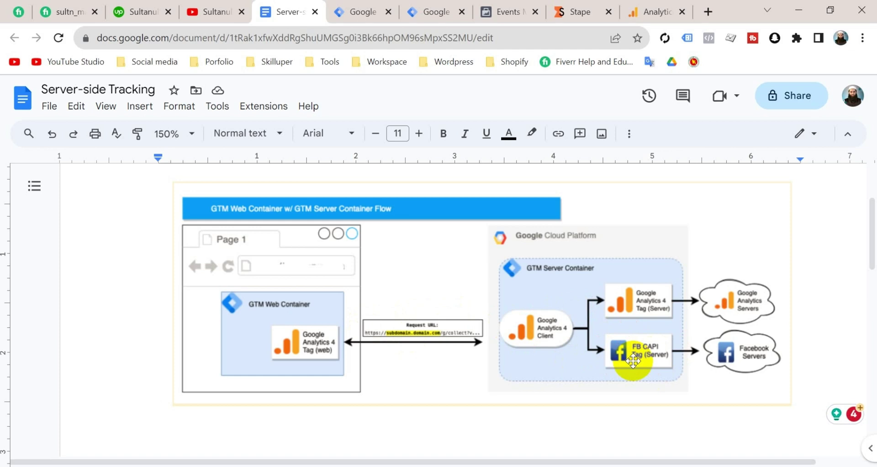
# Review the Server-side Tracking doc's numbered steps and web-to-server flow diagram.
pyautogui.scroll(-8, 445, 355)
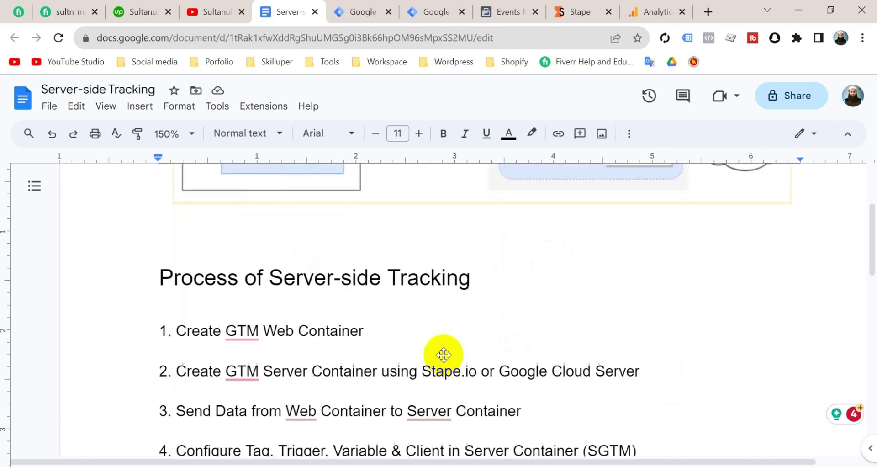
pyautogui.scroll(1, 412, 340)
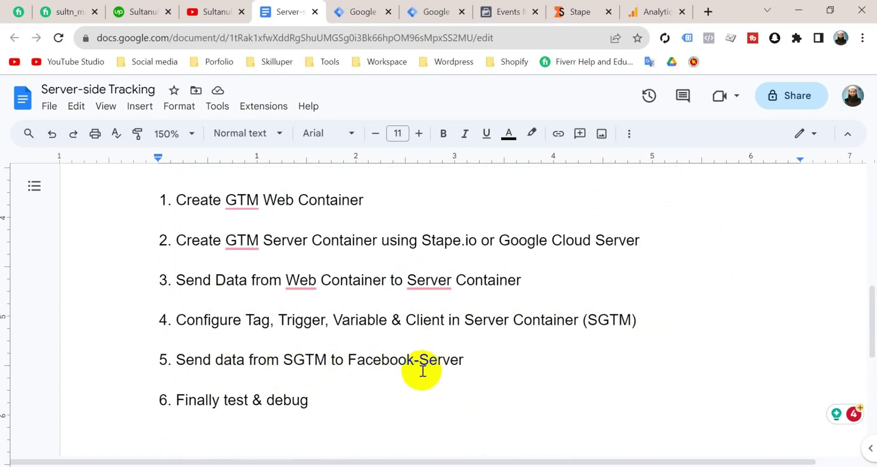
pyautogui.scroll(5, 406, 284)
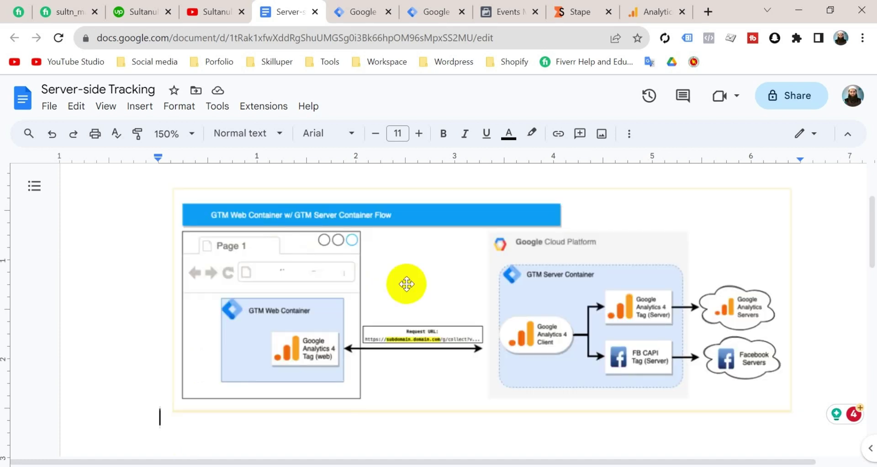
pyautogui.click(363, 13)
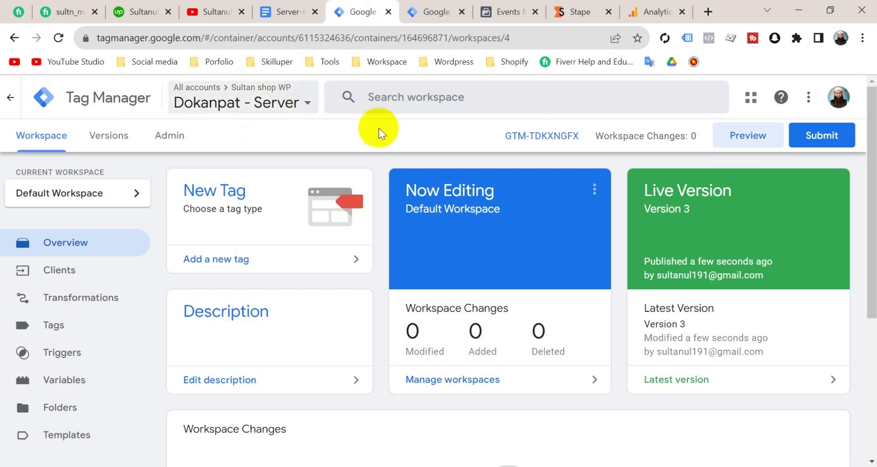
# Preview both server and web containers and connect Tag Assistant to dev-dokanpat.pantheonsite.io.
pyautogui.click(747, 137)
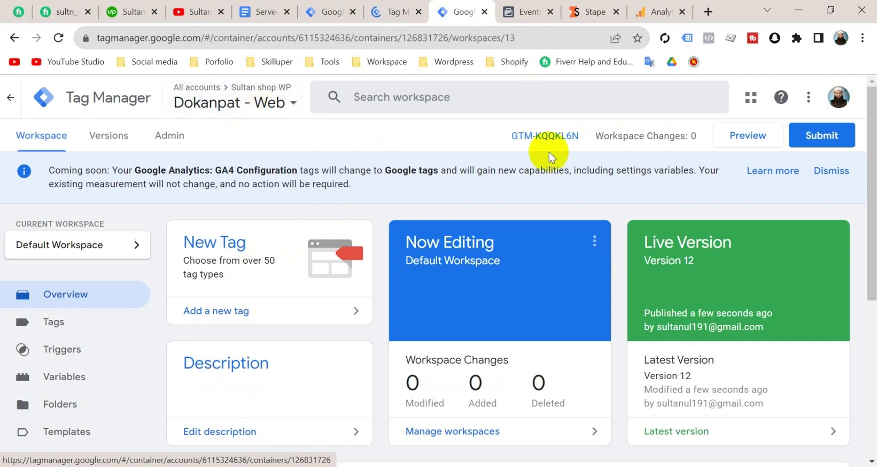
pyautogui.click(736, 136)
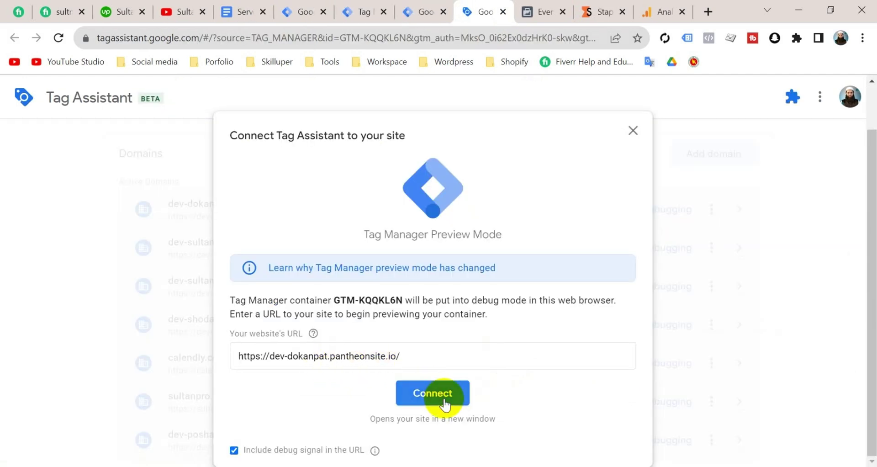
pyautogui.click(444, 402)
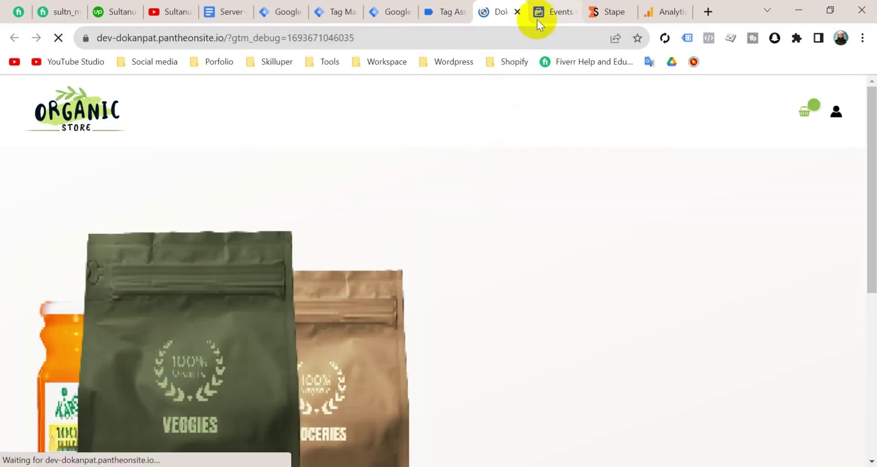
pyautogui.click(537, 20)
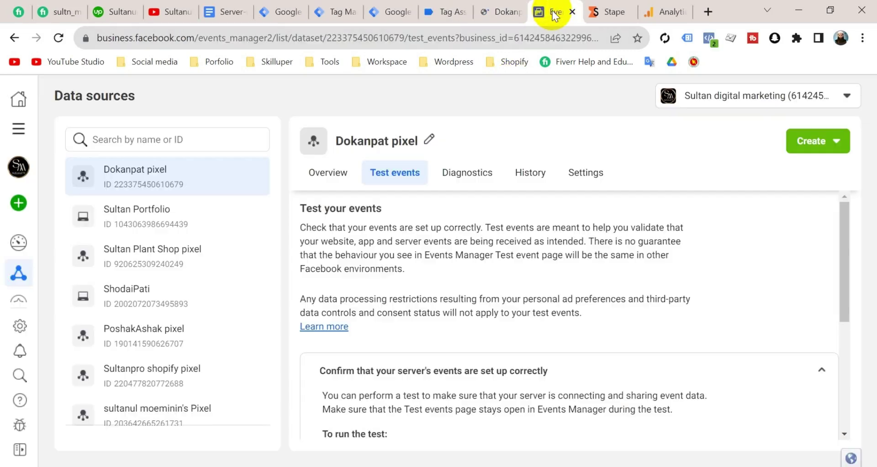
# Check the Dokanpat pixel Overview, where PageView is Active via Browser with 7 events.
pyautogui.click(330, 177)
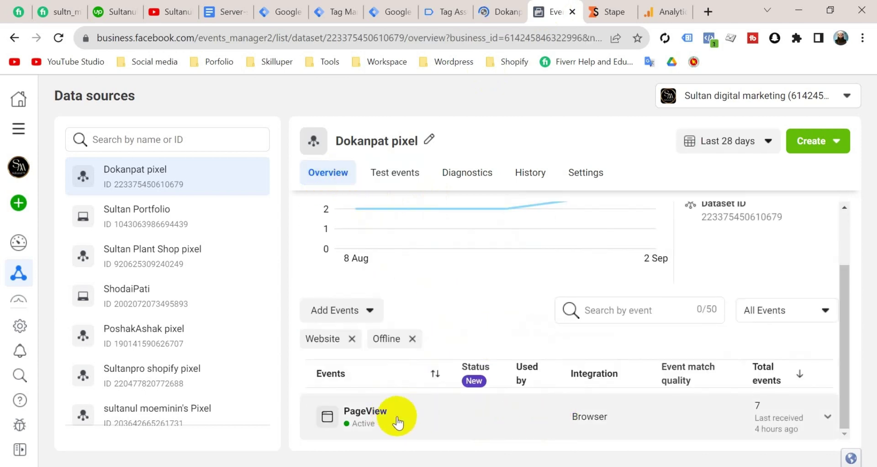
pyautogui.moveTo(595, 386)
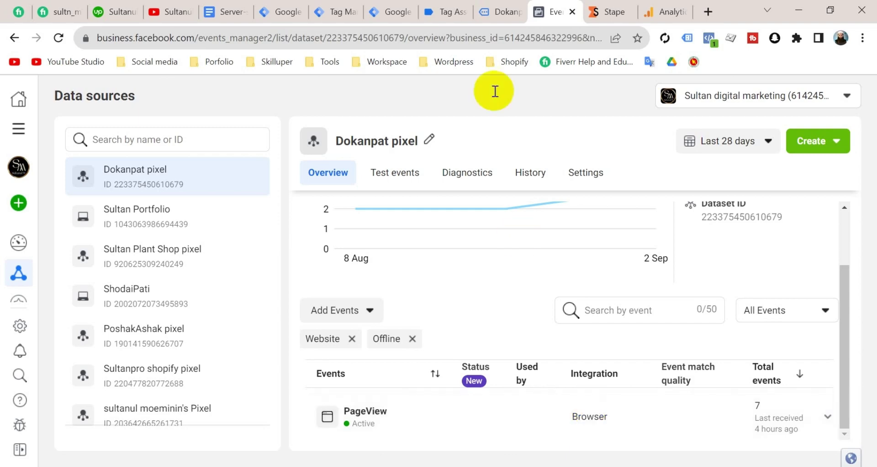
pyautogui.click(501, 11)
# Confirm the pixel and GA4 tags fired and the server fired the Conversions API Tag.
pyautogui.scroll(-10, 397, 280)
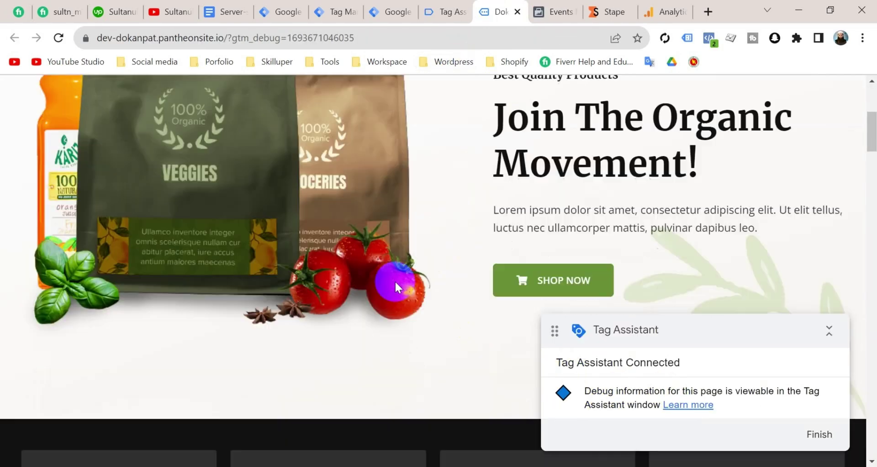
pyautogui.scroll(10, 405, 265)
pyautogui.click(445, 12)
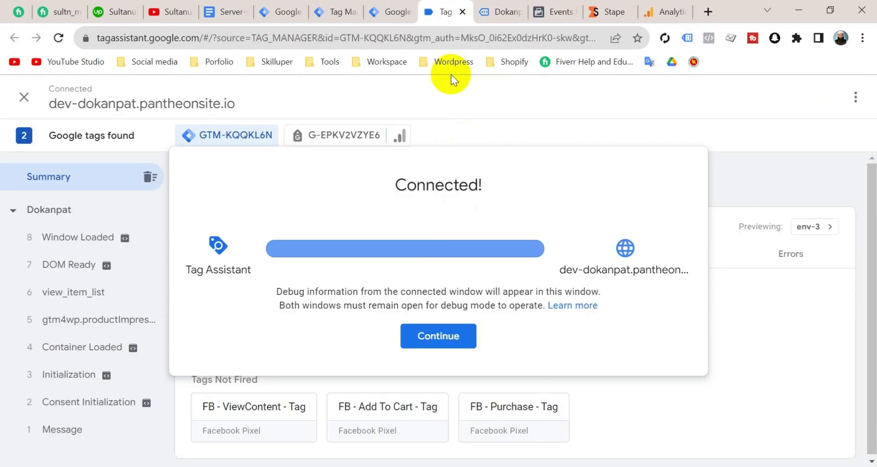
pyautogui.click(441, 338)
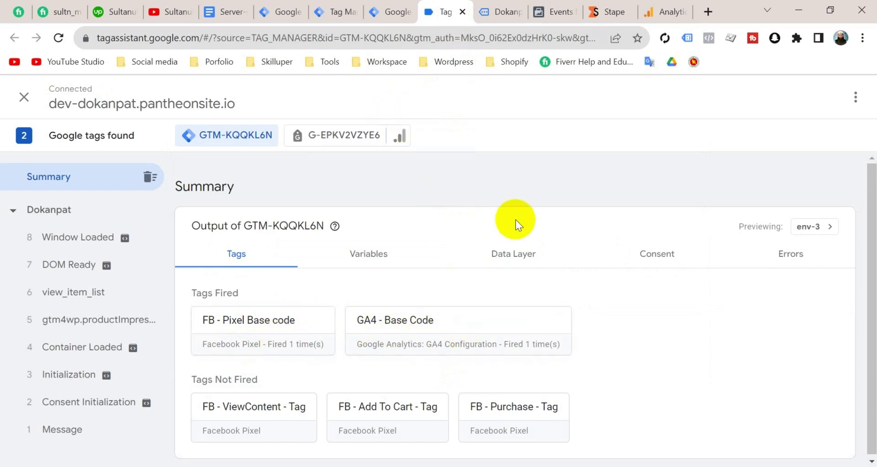
pyautogui.click(332, 13)
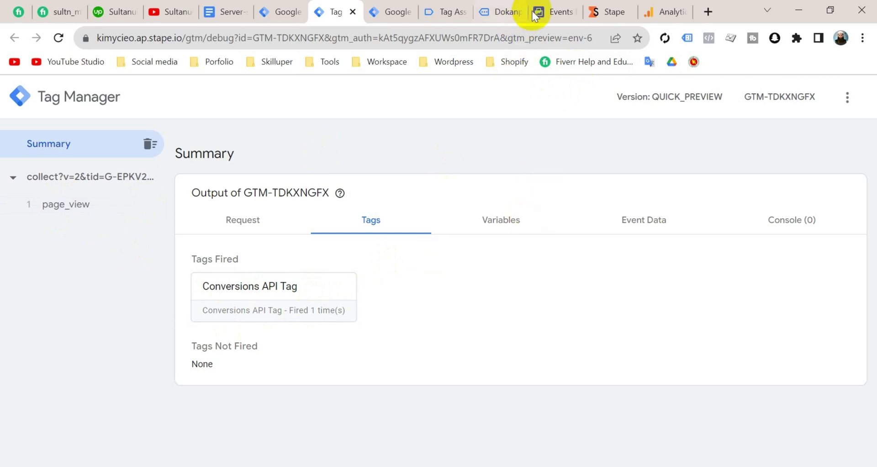
pyautogui.click(556, 8)
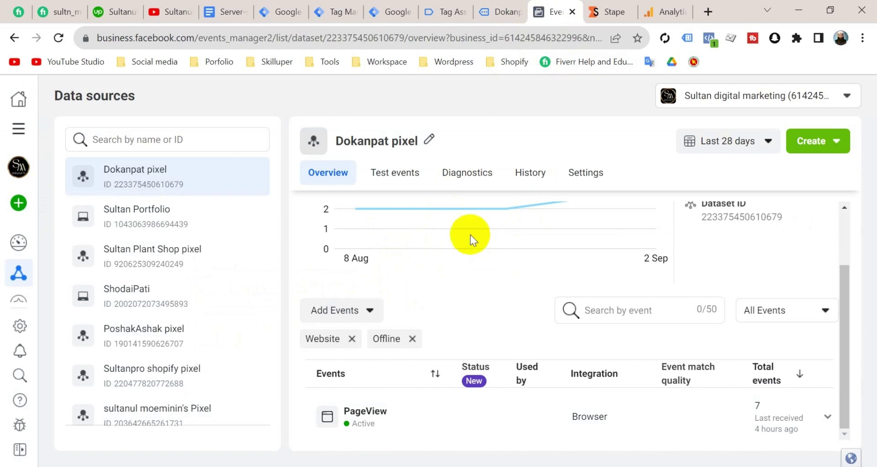
# Start a Test events website test on dev-dokanpat.pantheonsite.io for the Dokanpat pixel.
pyautogui.scroll(3, 470, 235)
pyautogui.click(397, 172)
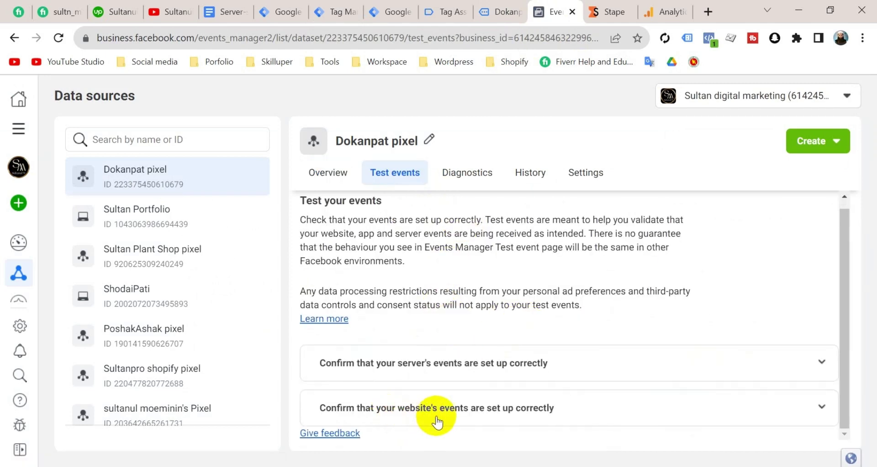
pyautogui.click(506, 417)
pyautogui.scroll(-5, 505, 416)
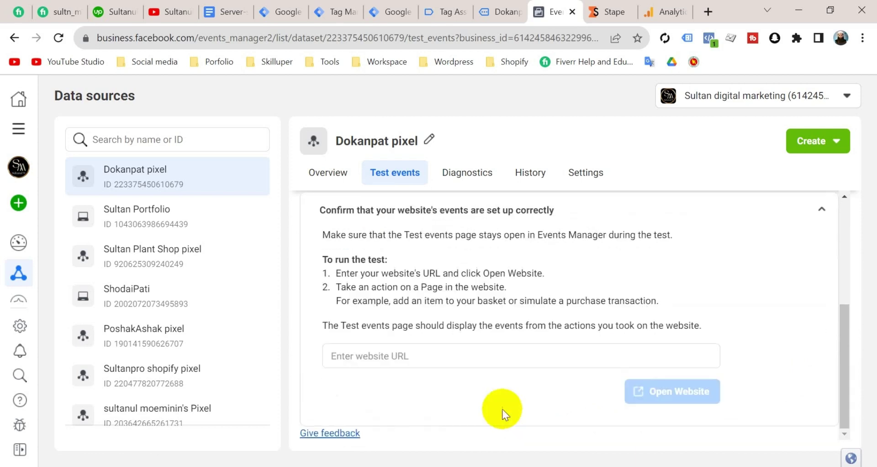
pyautogui.click(395, 361)
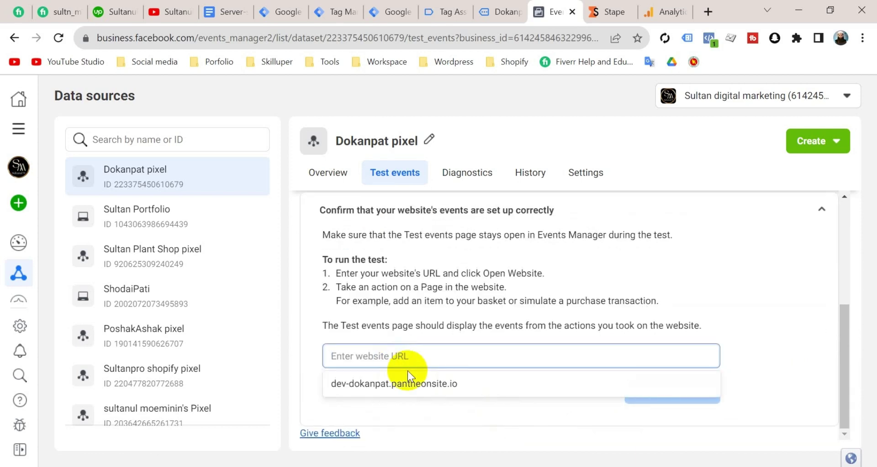
pyautogui.click(405, 385)
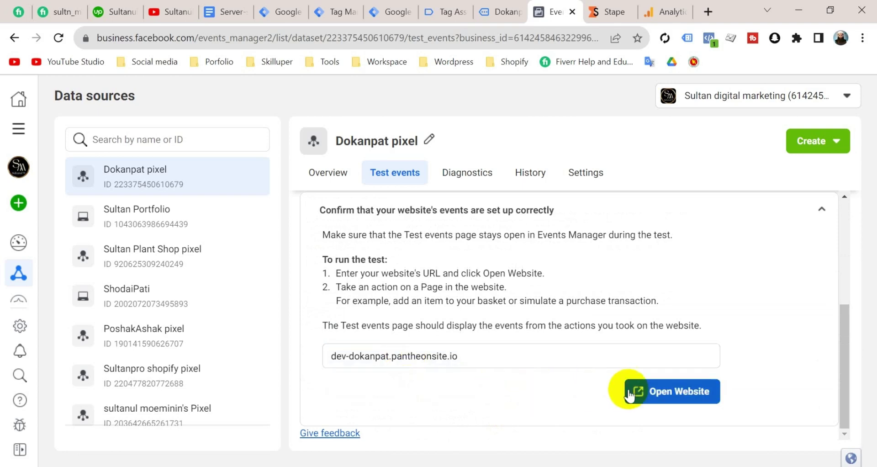
pyautogui.click(667, 391)
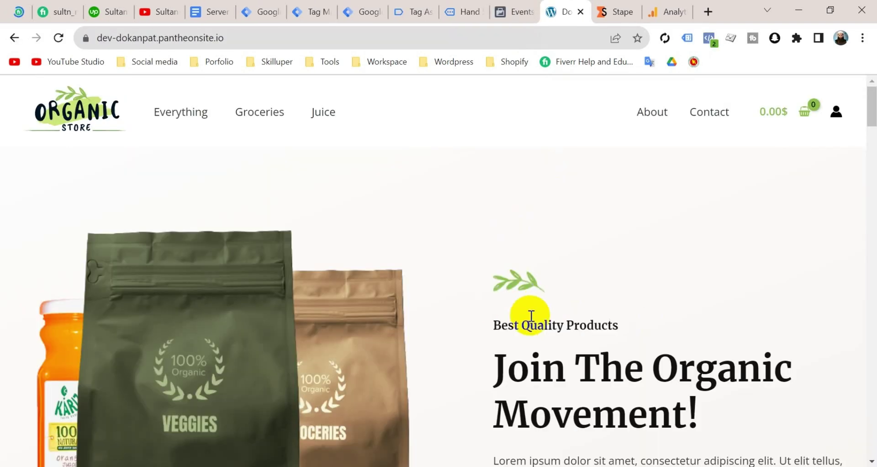
# Visit the red chillies product page, then return to the incoming test events.
pyautogui.scroll(-10, 631, 361)
pyautogui.scroll(-4, 555, 361)
pyautogui.click(554, 372)
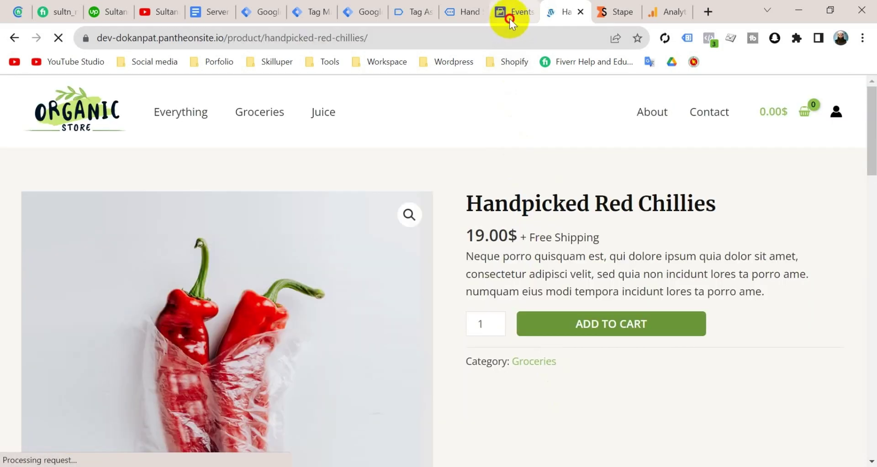
pyautogui.click(509, 18)
pyautogui.scroll(-4, 493, 257)
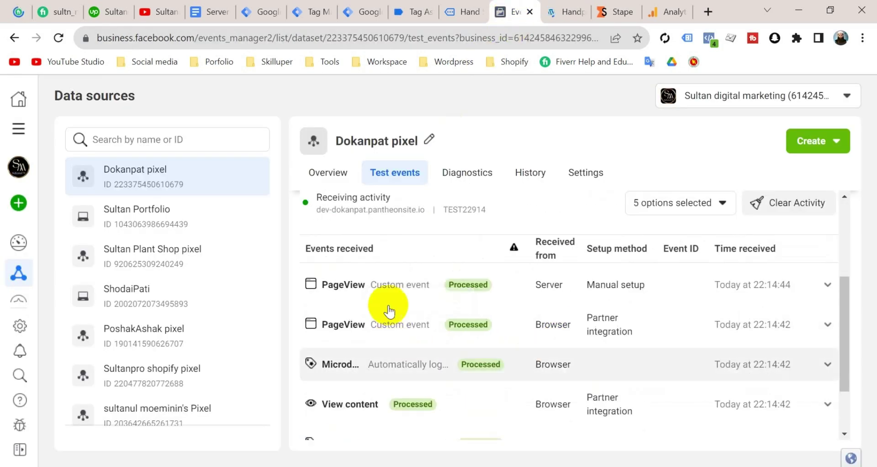
# Verify a PageView received from Server appears beside the browser PageView in Test events.
pyautogui.scroll(-1, 381, 305)
pyautogui.scroll(1, 438, 292)
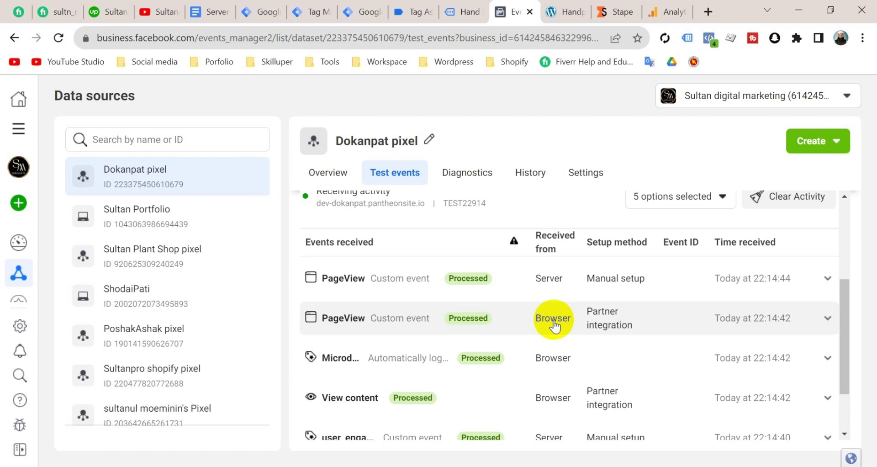
pyautogui.scroll(-1, 557, 325)
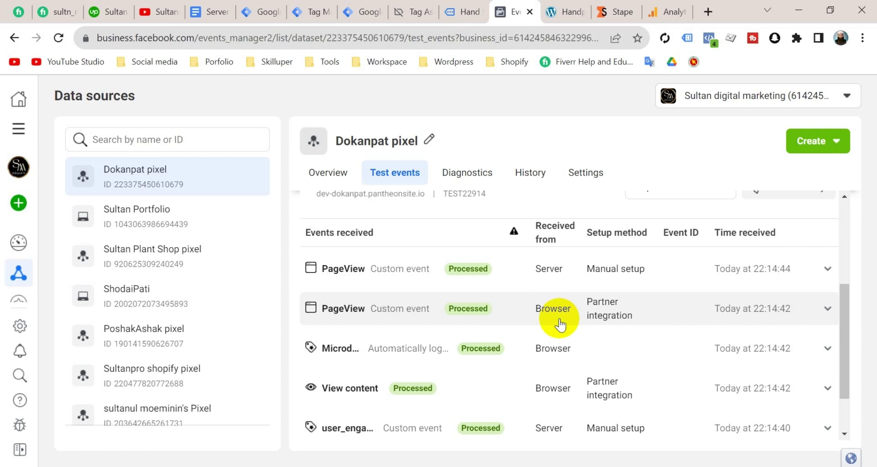
pyautogui.hotkey('ctrl', '4')
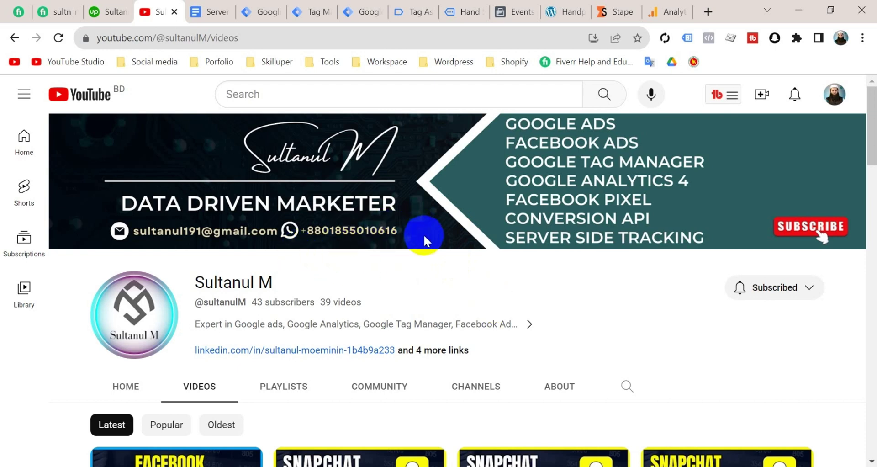
pyautogui.click(539, 146)
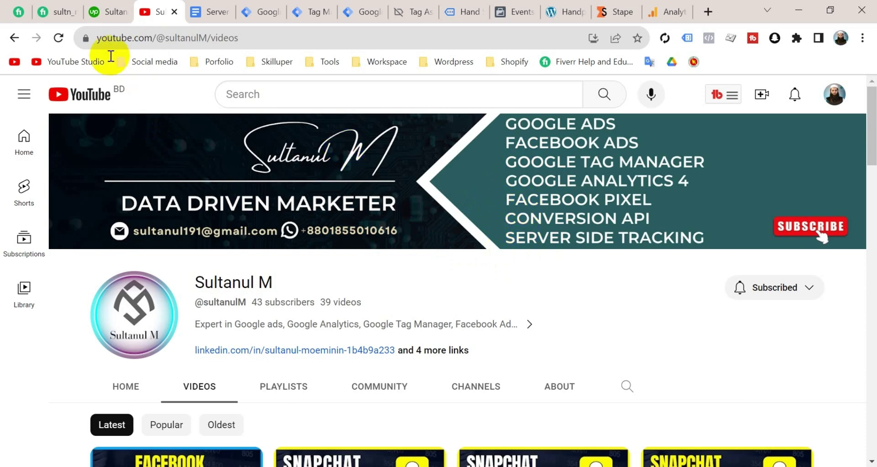
pyautogui.click(57, 15)
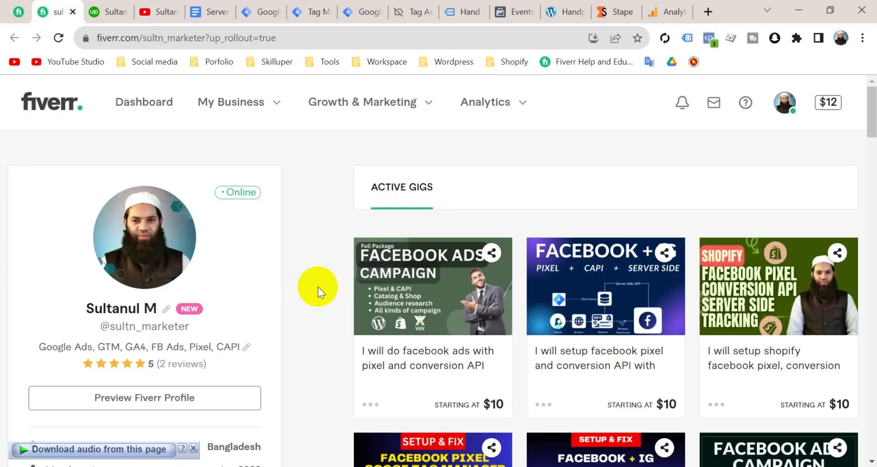
pyautogui.scroll(-3, 411, 289)
pyautogui.scroll(3, 411, 290)
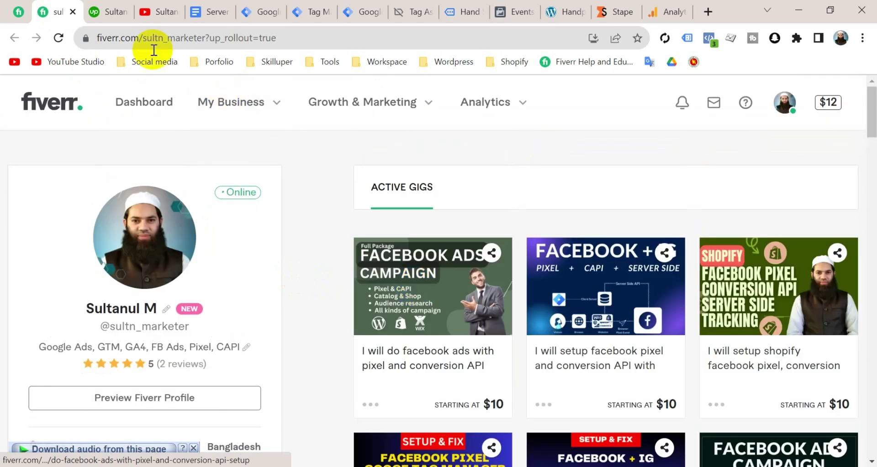
pyautogui.click(108, 11)
pyautogui.scroll(-3, 387, 261)
pyautogui.scroll(3, 431, 275)
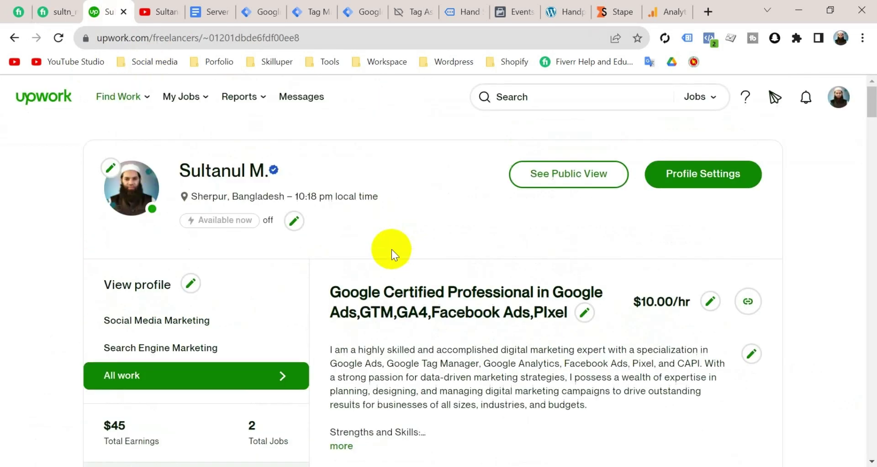
pyautogui.click(158, 13)
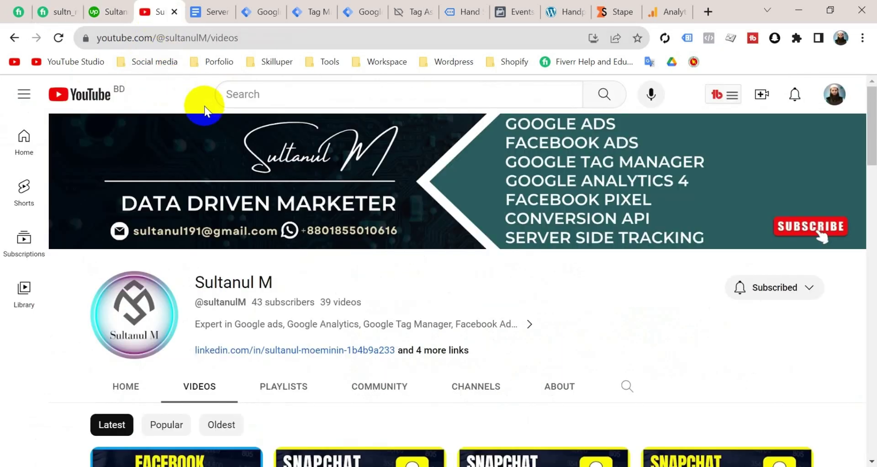